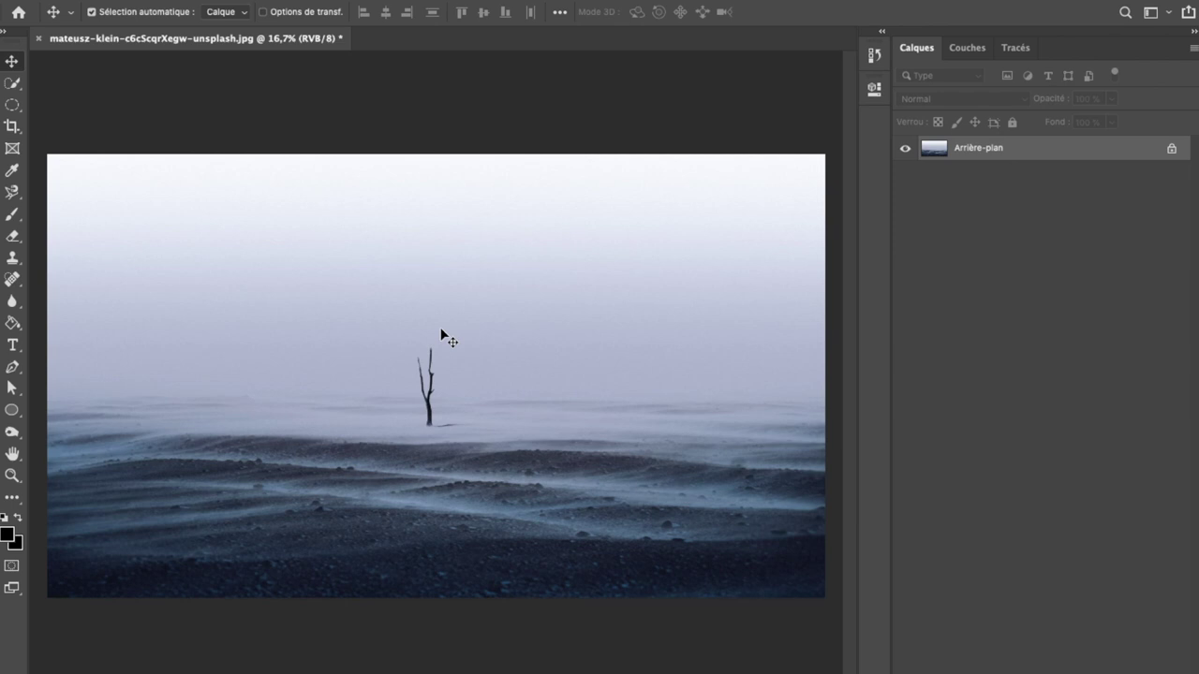
# Show rulers and cross a horizontal guide (Y 1585 px) and vertical guide (about X 2780 px) at the lone tree.
pyautogui.click(529, 9)
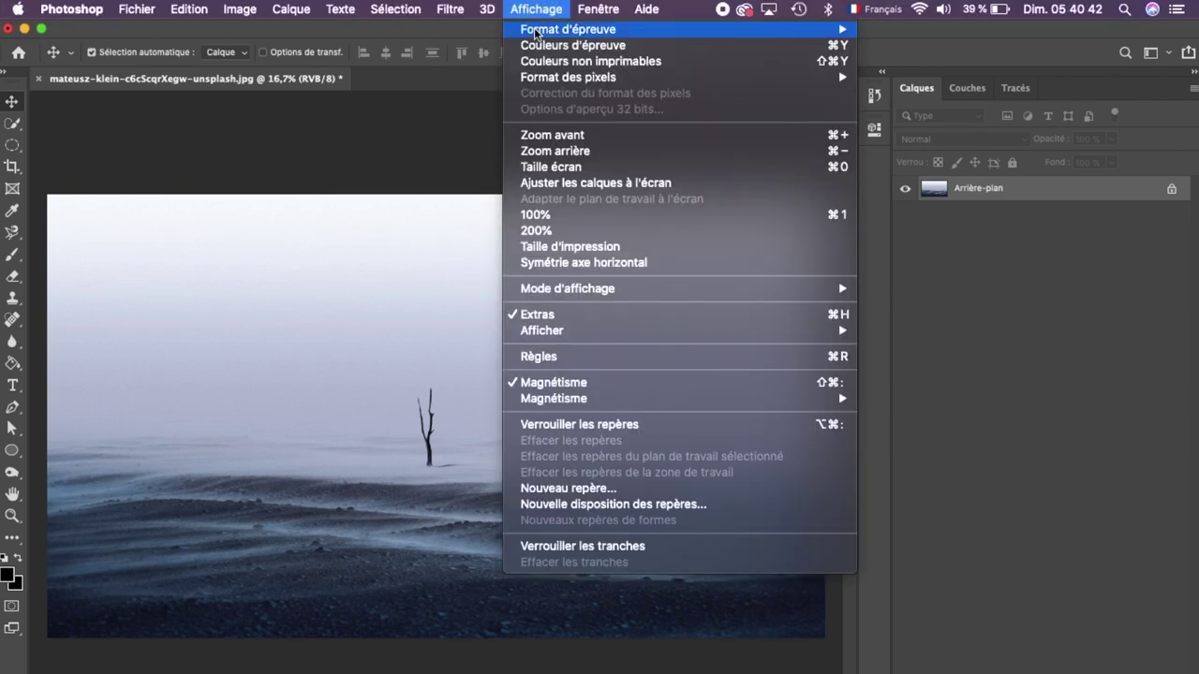
pyautogui.click(568, 357)
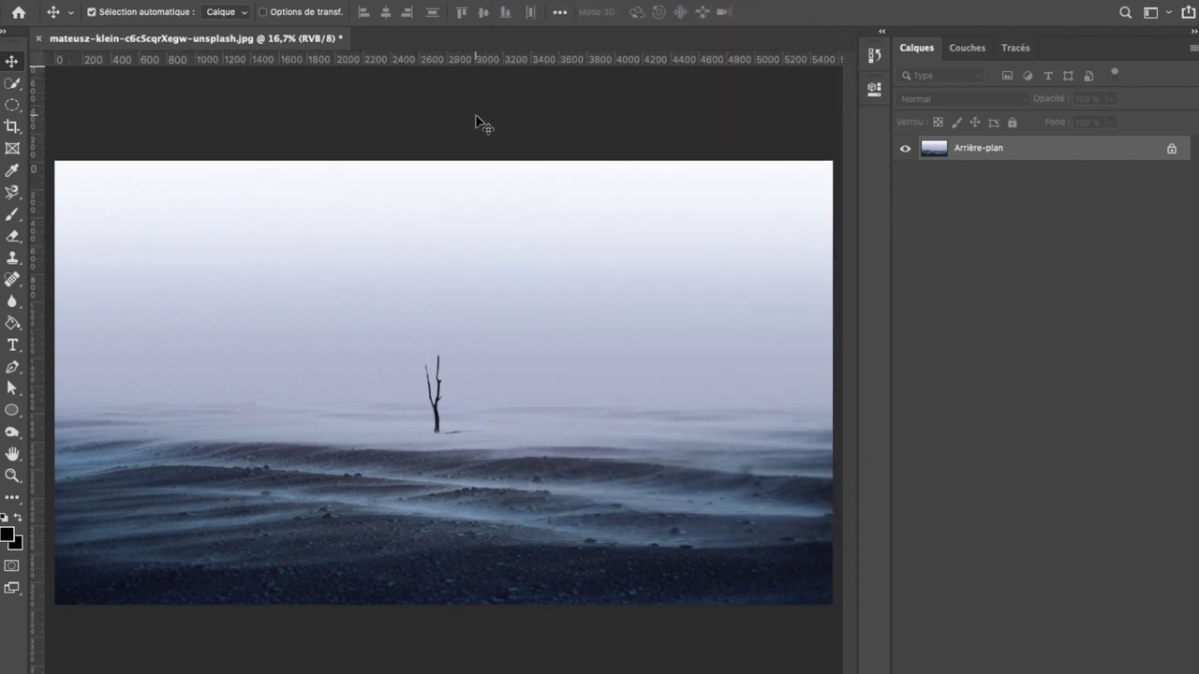
pyautogui.moveTo(452, 62); pyautogui.dragTo(437, 383)
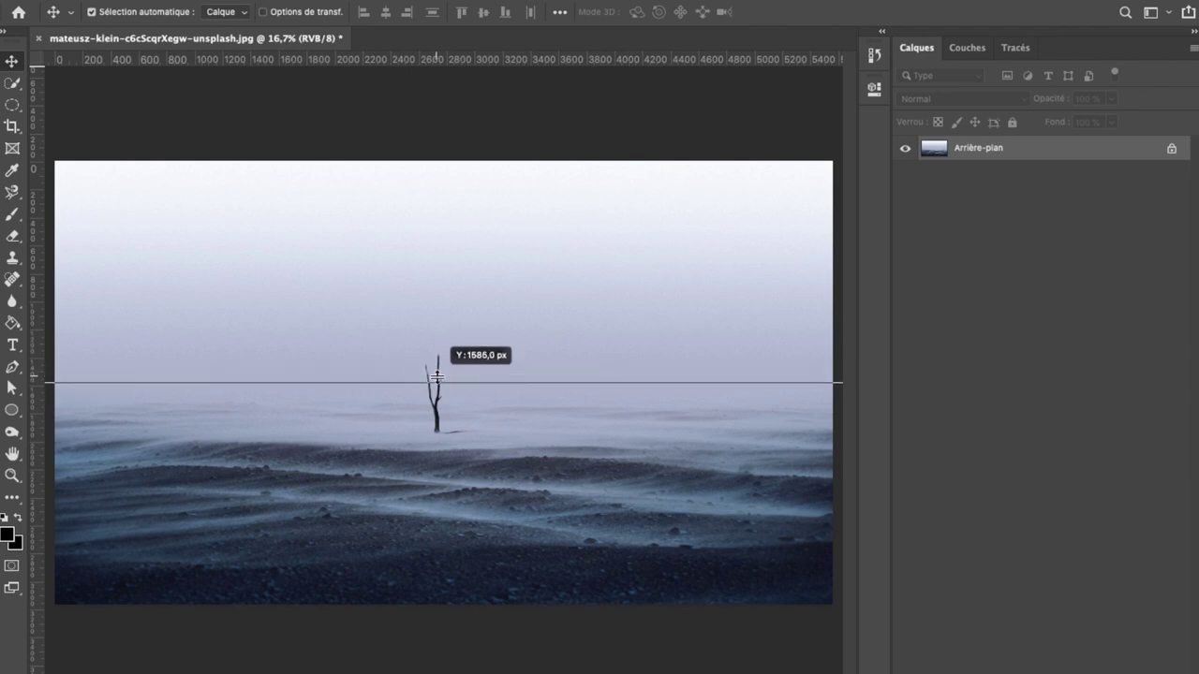
pyautogui.moveTo(36, 328)
pyautogui.mouseDown()
pyautogui.moveTo(91, 322)
pyautogui.moveTo(444, 371)
pyautogui.mouseUp()
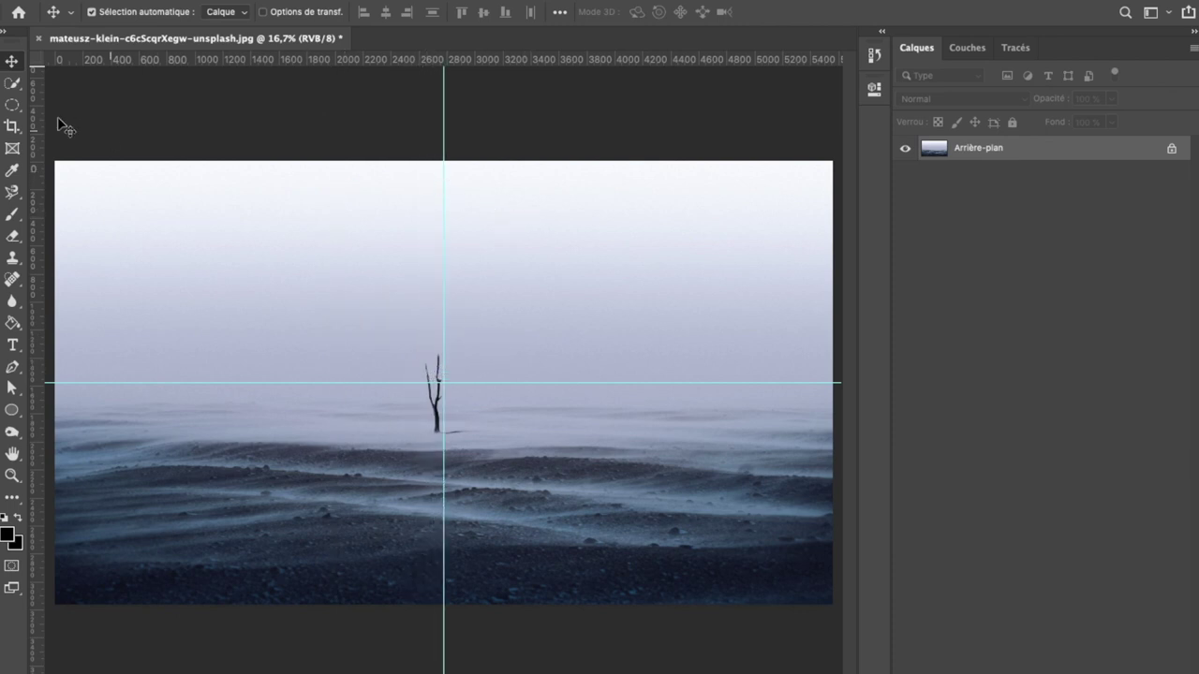
pyautogui.click(12, 105)
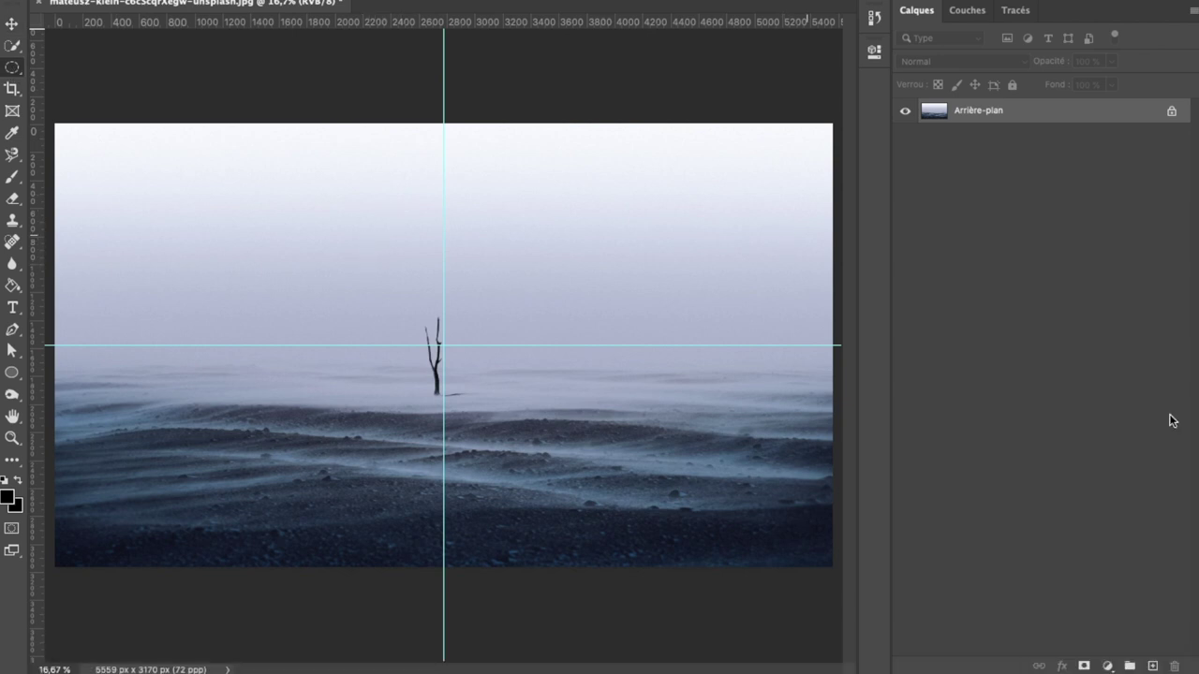
# On a new layer, select a circle around the tree and fill it with black.
pyautogui.click(1153, 666)
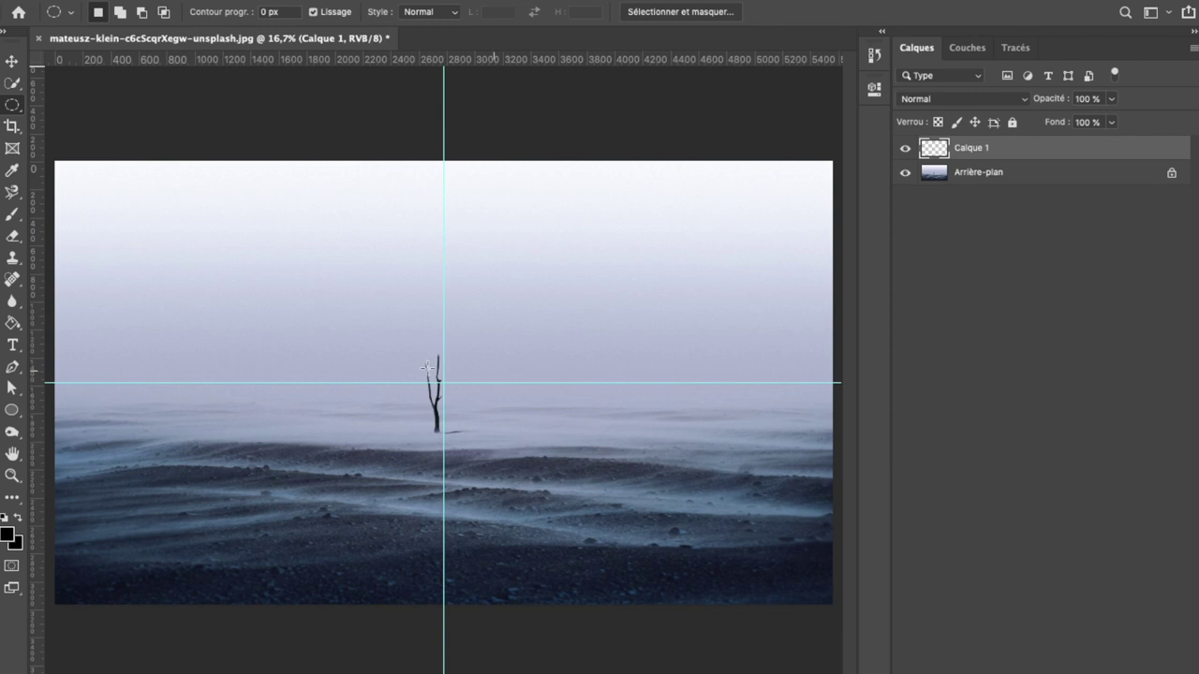
pyautogui.moveTo(362, 301); pyautogui.dragTo(745, 491)
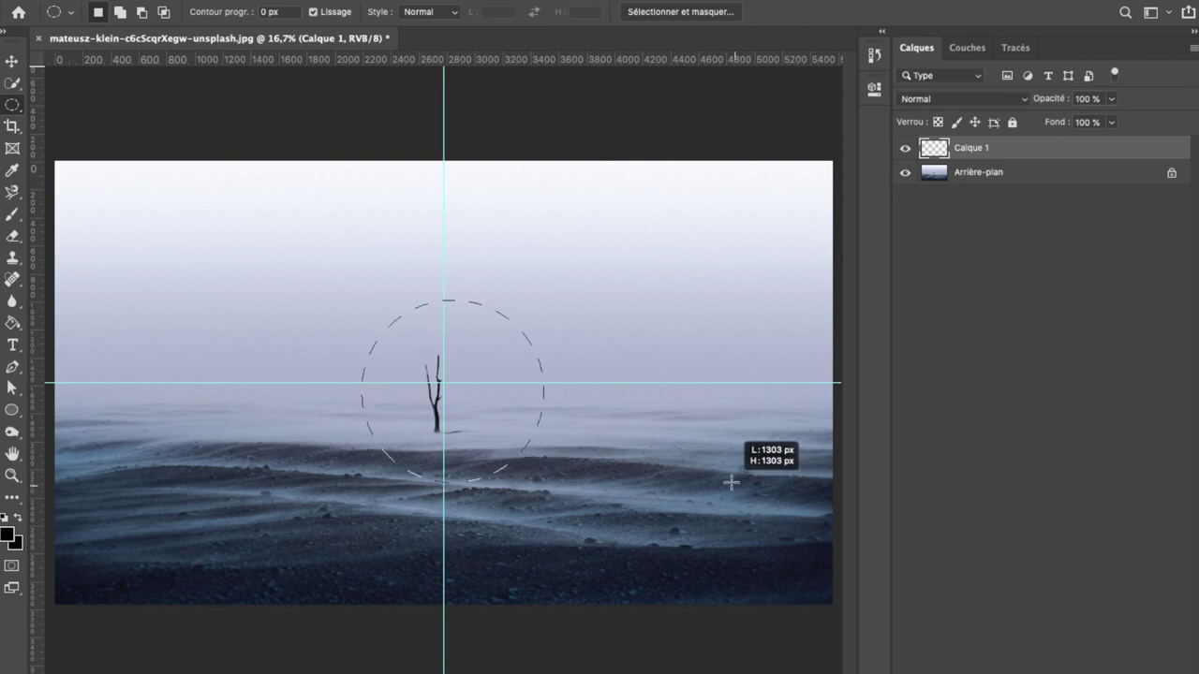
pyautogui.moveTo(743, 491); pyautogui.dragTo(754, 494)
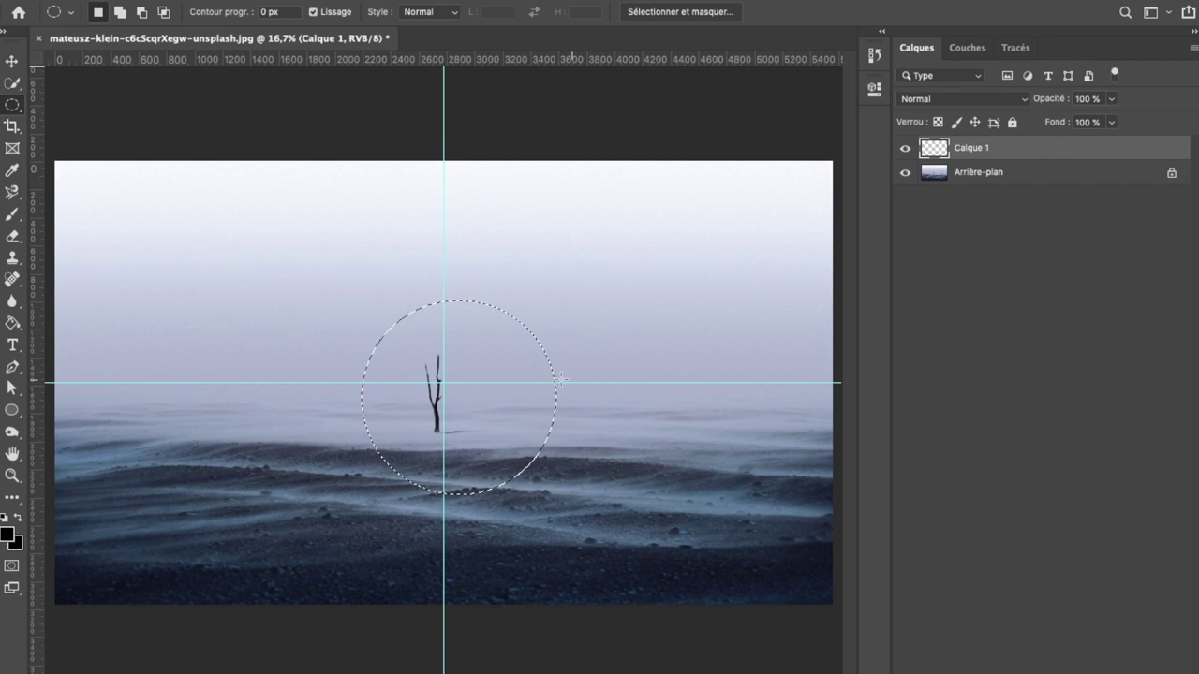
pyautogui.click(12, 323)
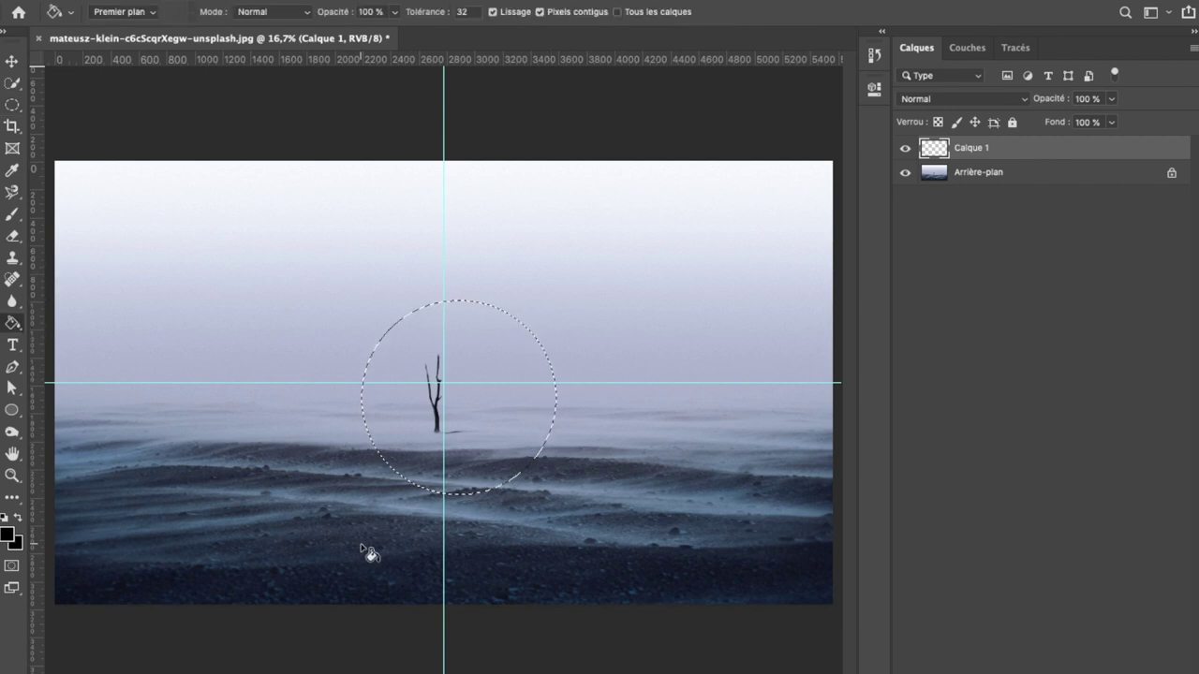
pyautogui.click(4, 517)
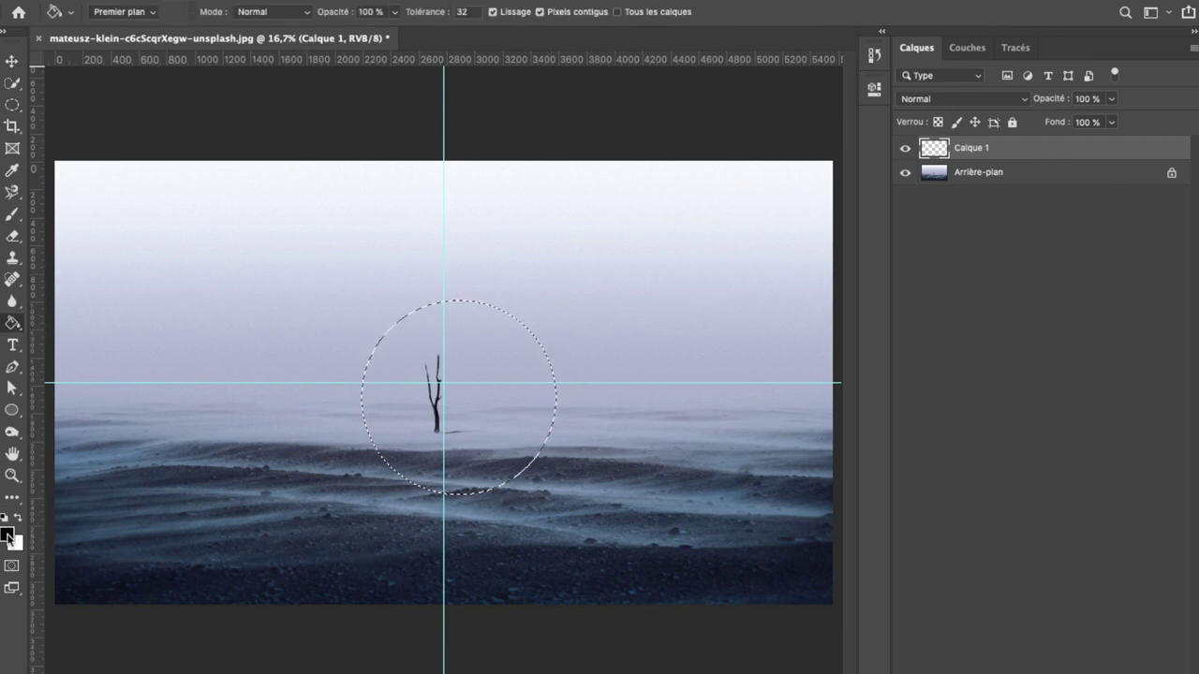
pyautogui.click(8, 534)
pyautogui.click(1031, 174)
pyautogui.click(491, 388)
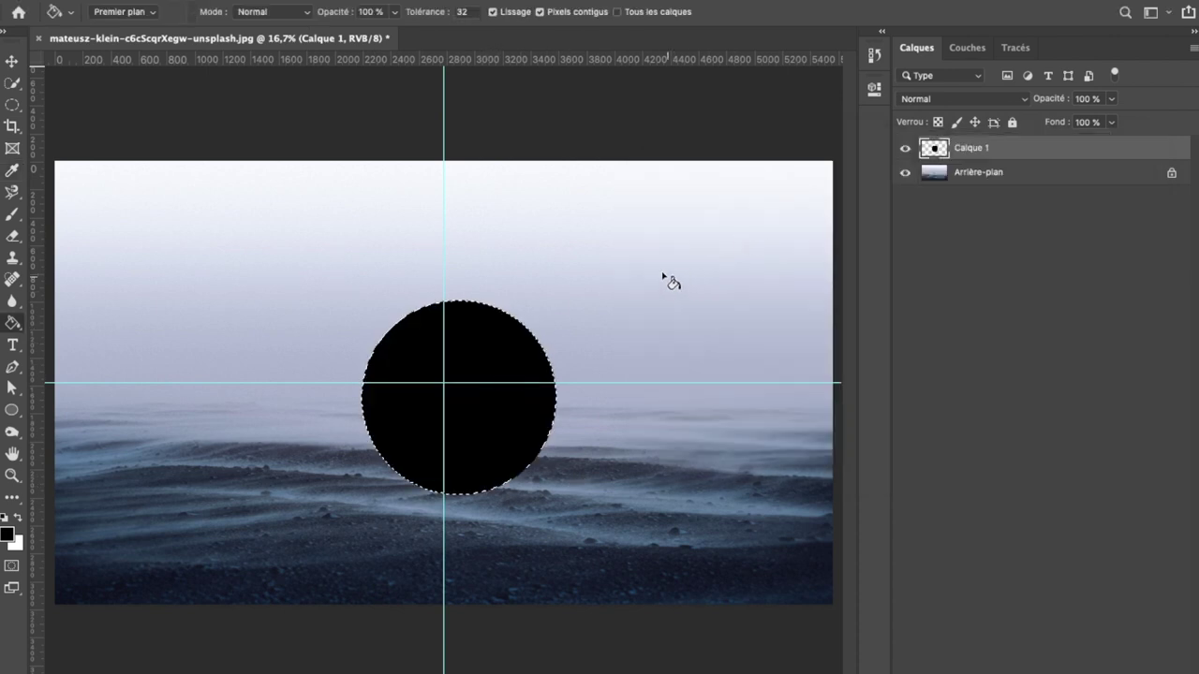
# Deselect, then scale the black circle to 117% and centre it on the guide intersection.
pyautogui.hotkey('ctrl', 'd')
pyautogui.hotkey('ctrl', 't')
pyautogui.moveTo(484, 431); pyautogui.dragTo(465, 417)
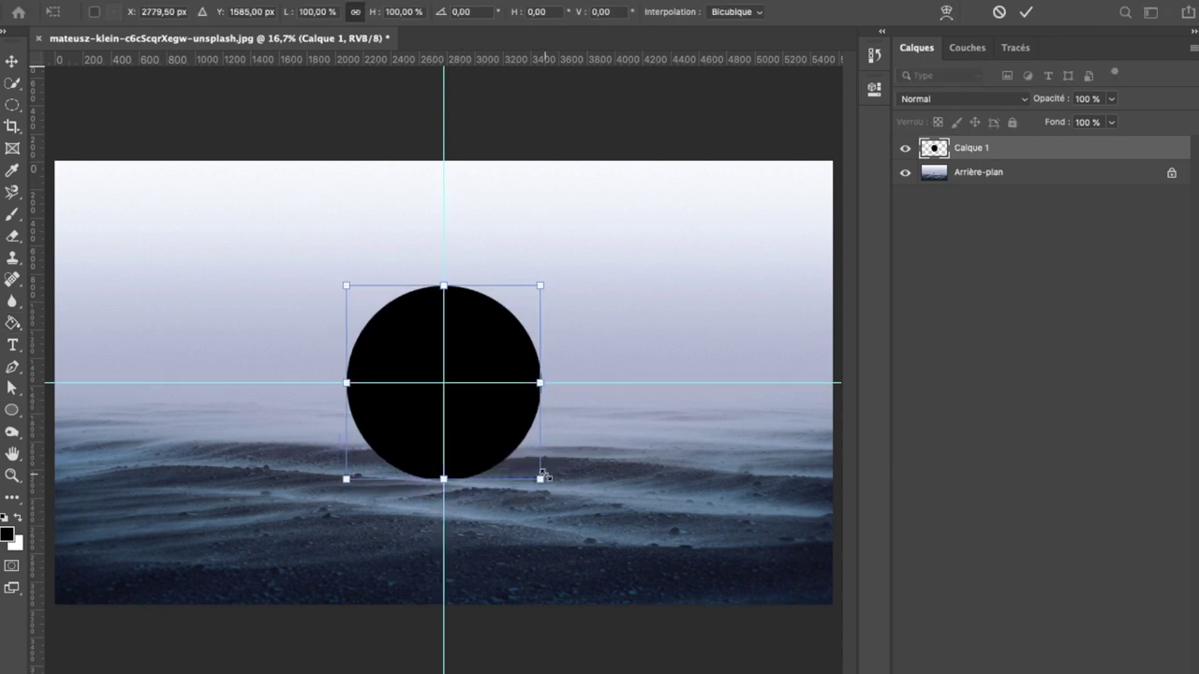
pyautogui.moveTo(547, 479); pyautogui.dragTo(583, 502)
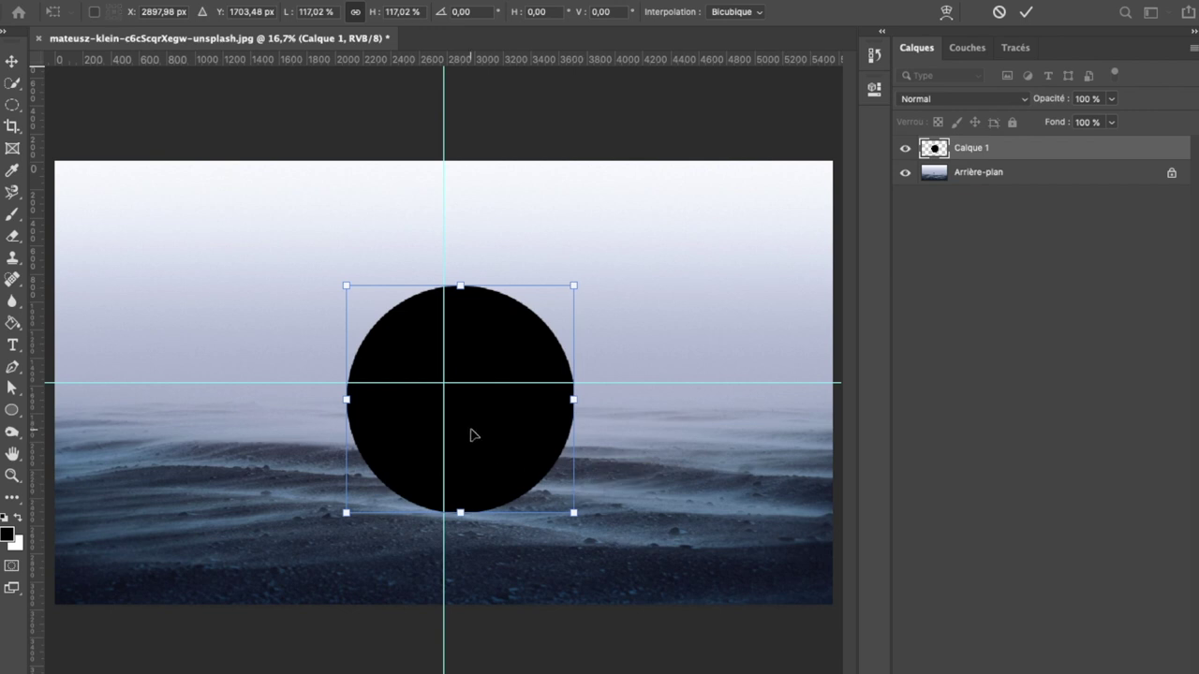
pyautogui.moveTo(473, 434); pyautogui.dragTo(456, 417)
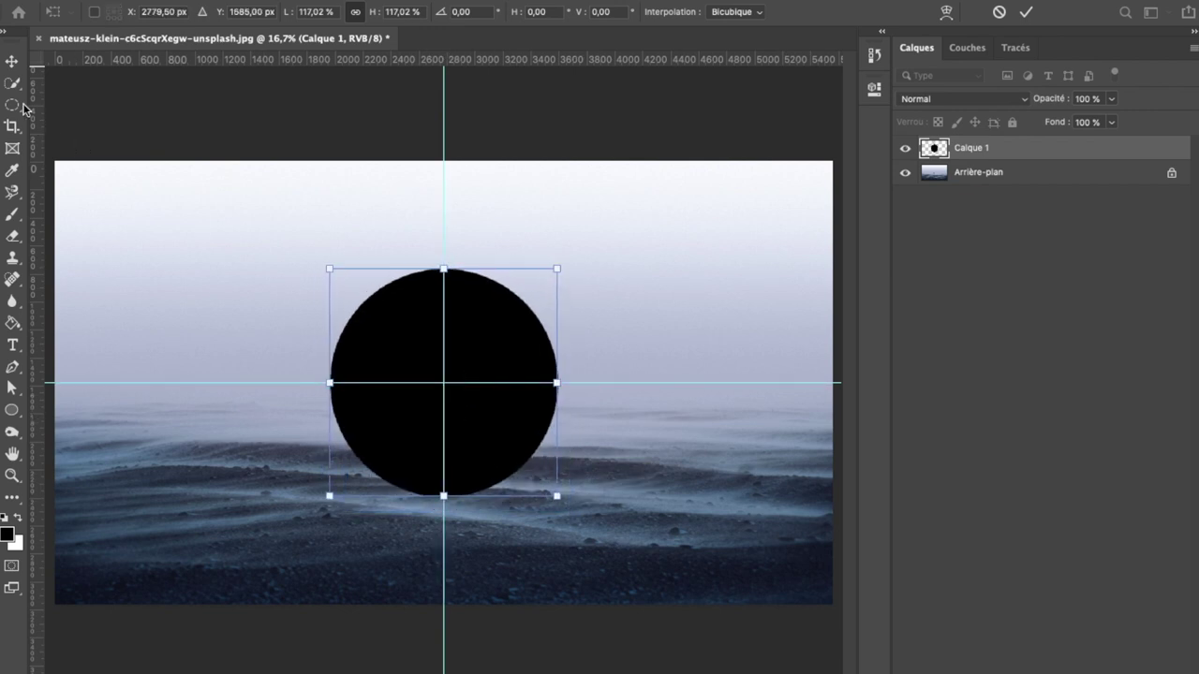
pyautogui.click(12, 61)
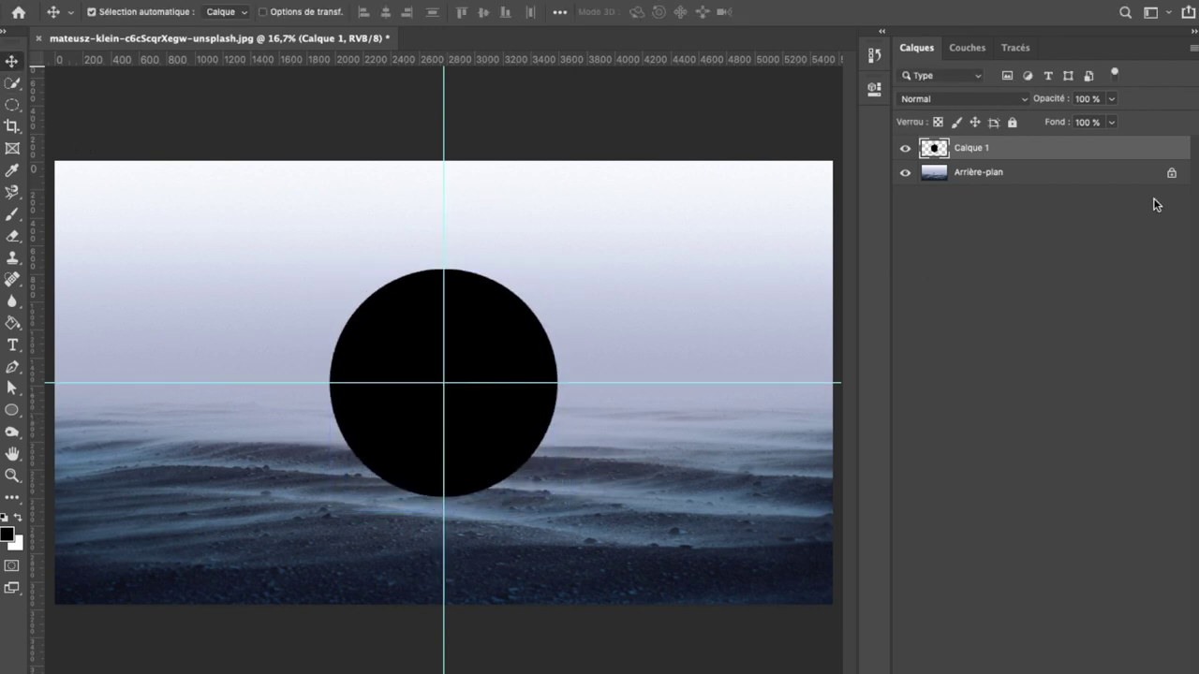
# Duplicate Arrière-plan, move the copy above Calque 1, and apply Sphérisation at 100%.
pyautogui.moveTo(1113, 172)
pyautogui.mouseDown()
pyautogui.moveTo(1114, 672)
pyautogui.moveTo(1158, 659)
pyautogui.mouseUp()
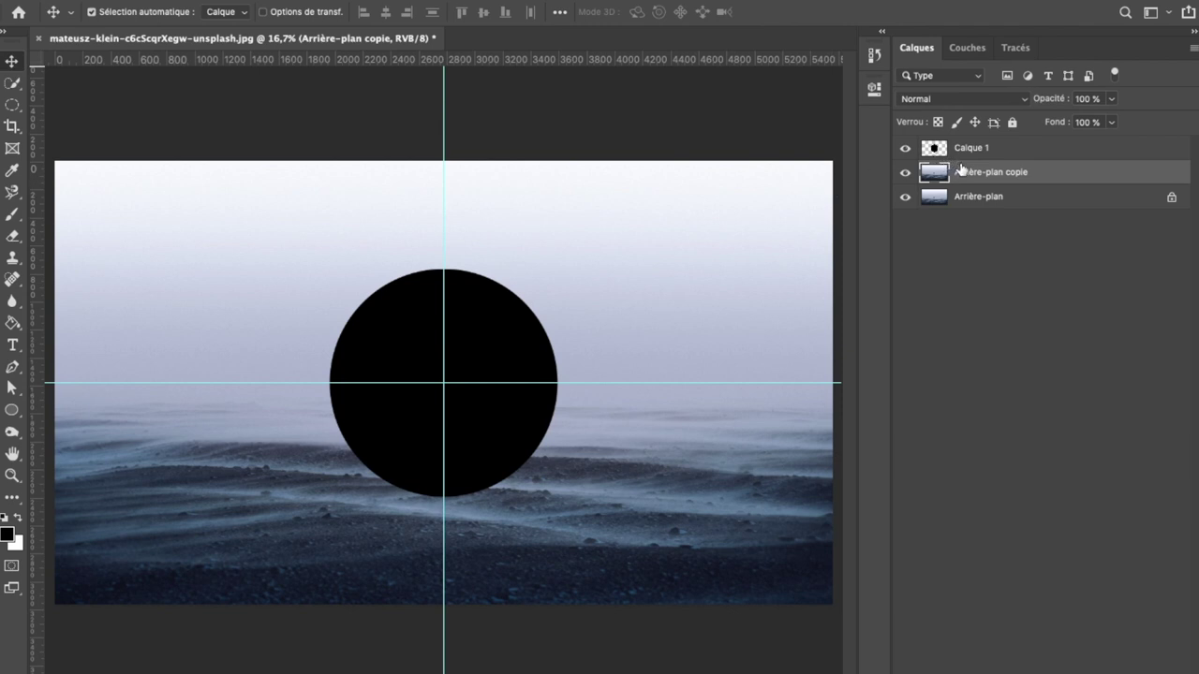
pyautogui.moveTo(985, 174); pyautogui.dragTo(984, 147)
pyautogui.click(449, 8)
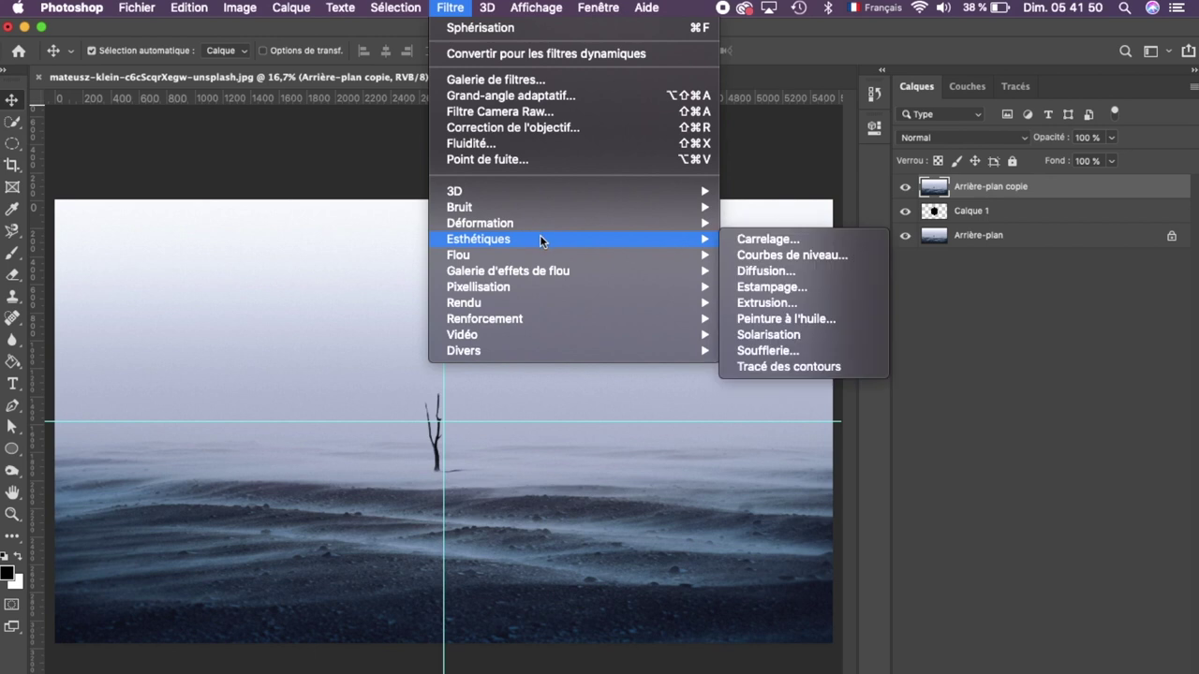
pyautogui.moveTo(479, 222)
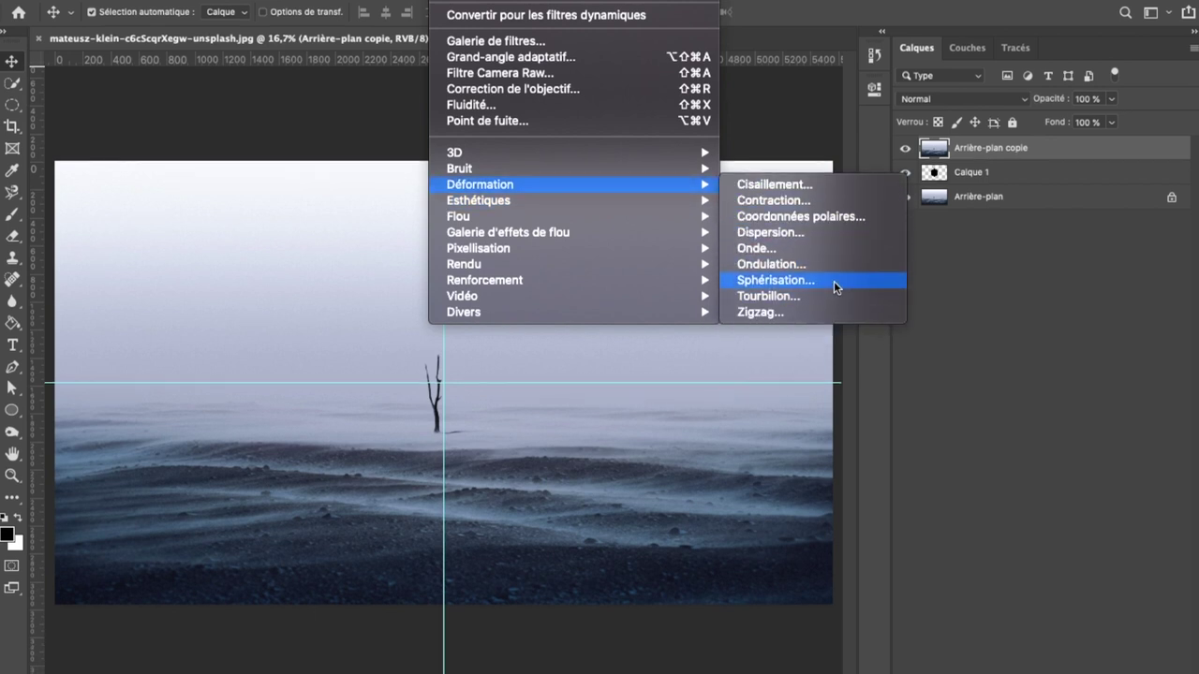
pyautogui.click(835, 322)
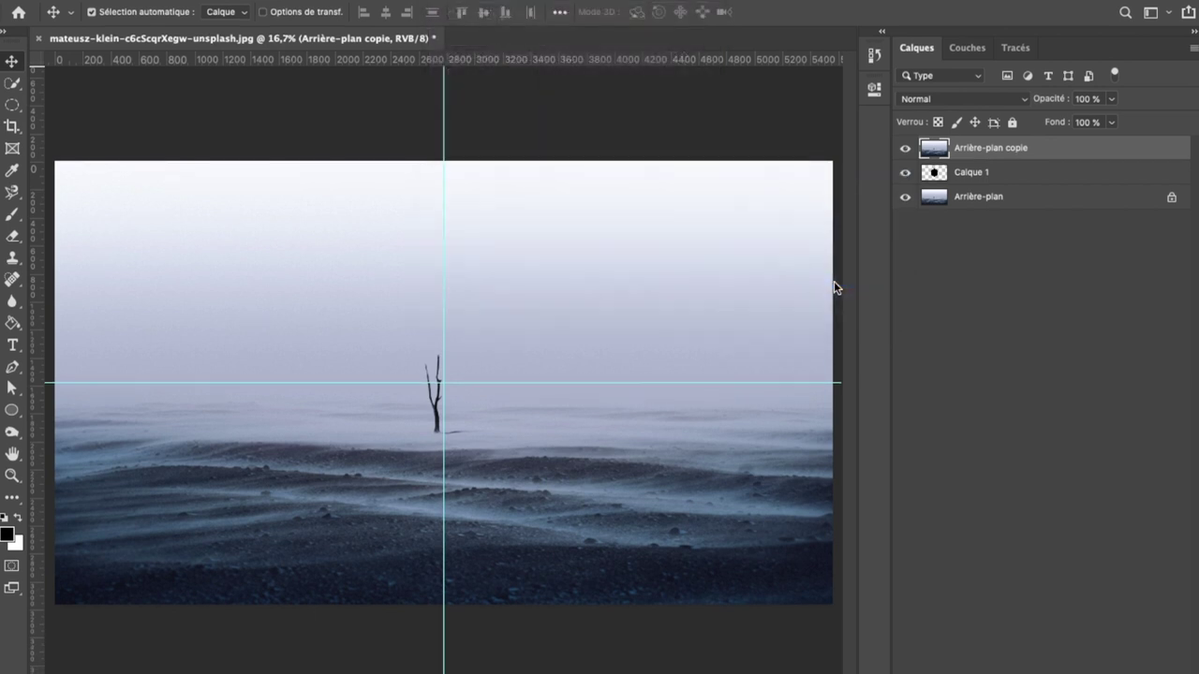
pyautogui.click(717, 153)
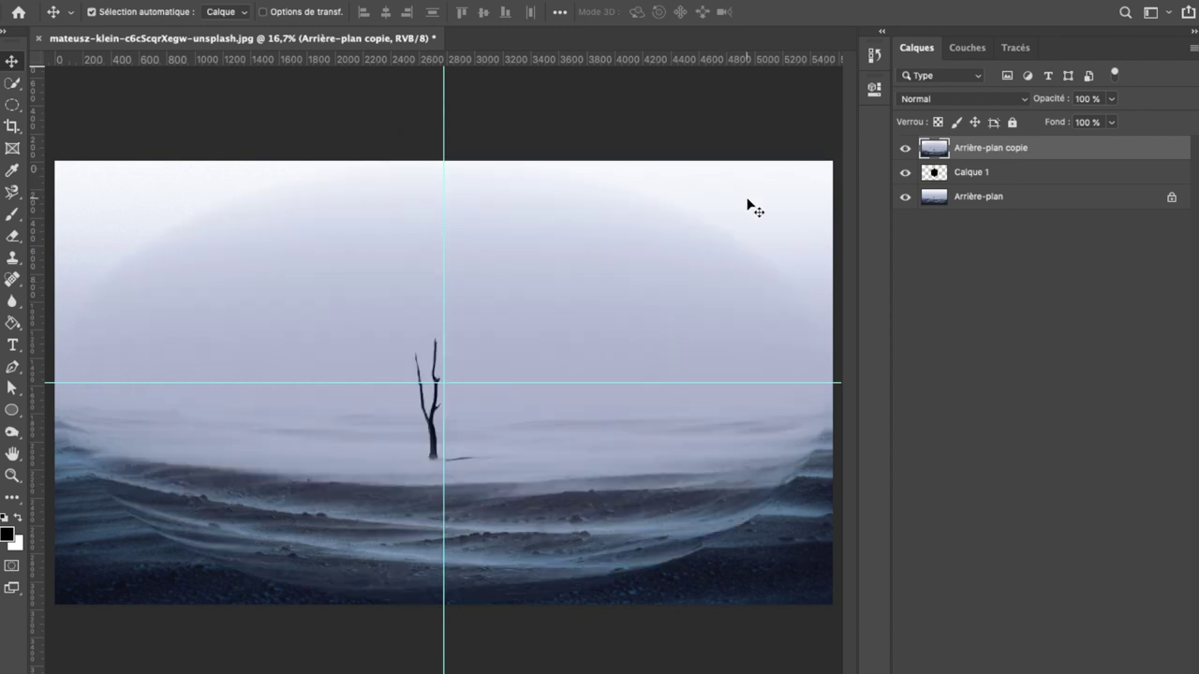
# Scale the spherized copy down to about 52% and centre it over the black circle.
pyautogui.hotkey('ctrl', 't')
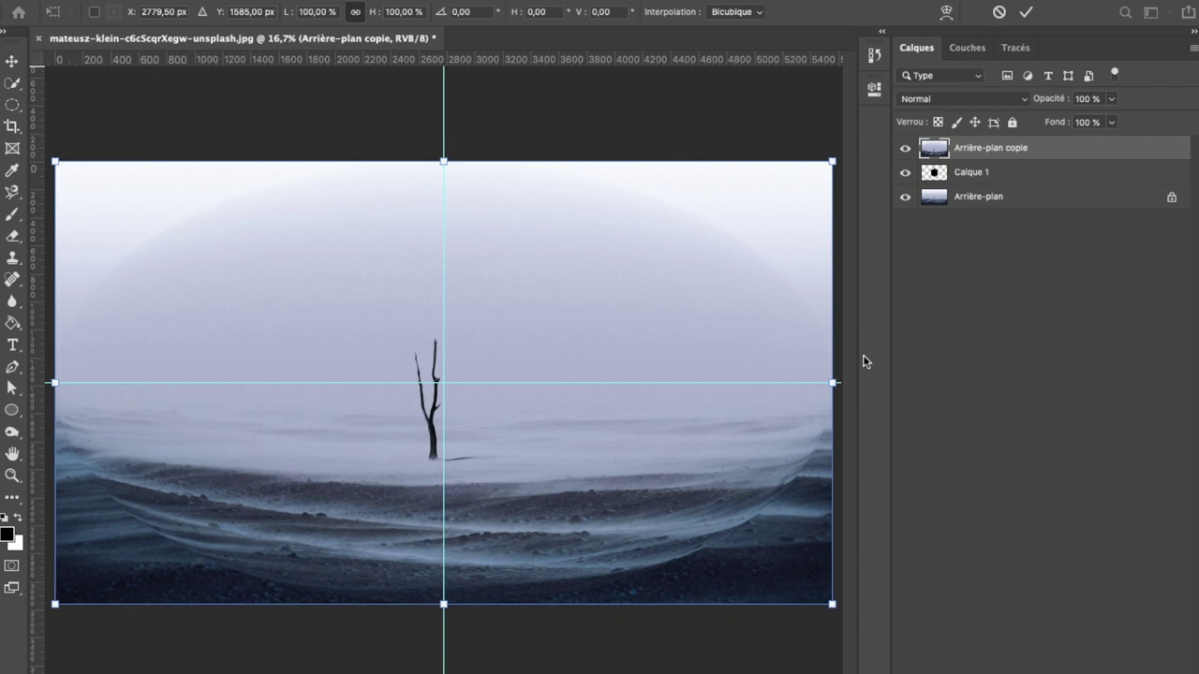
pyautogui.moveTo(835, 381); pyautogui.dragTo(634, 355)
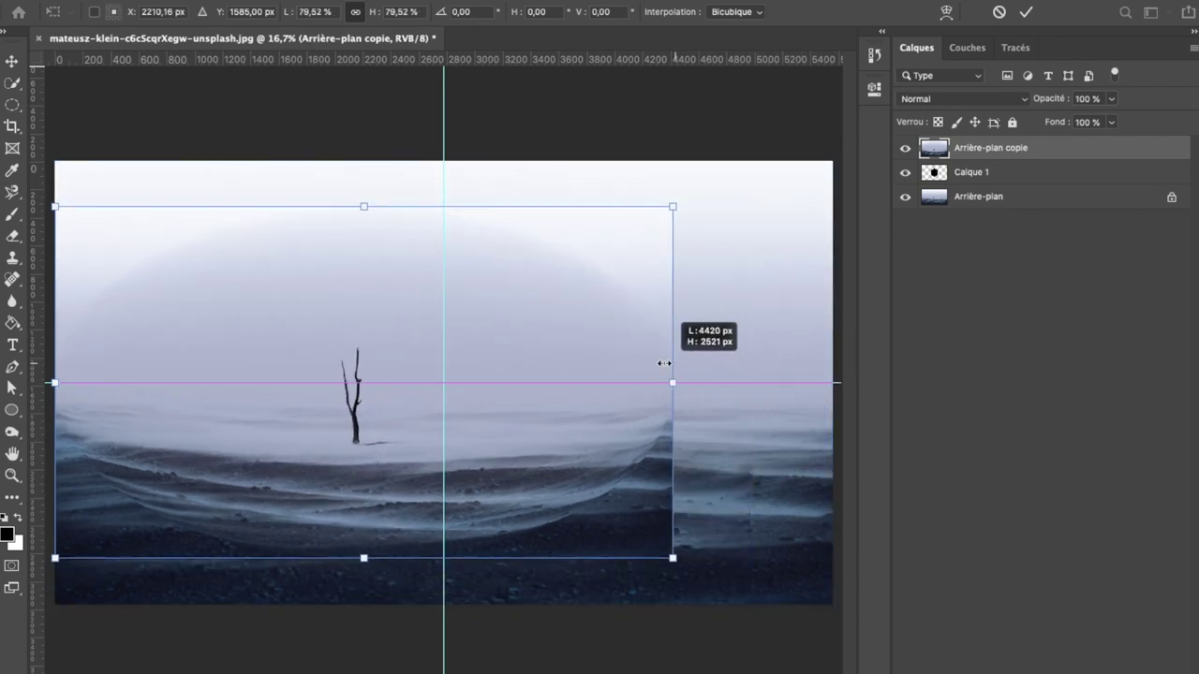
pyautogui.moveTo(412, 337); pyautogui.dragTo(516, 337)
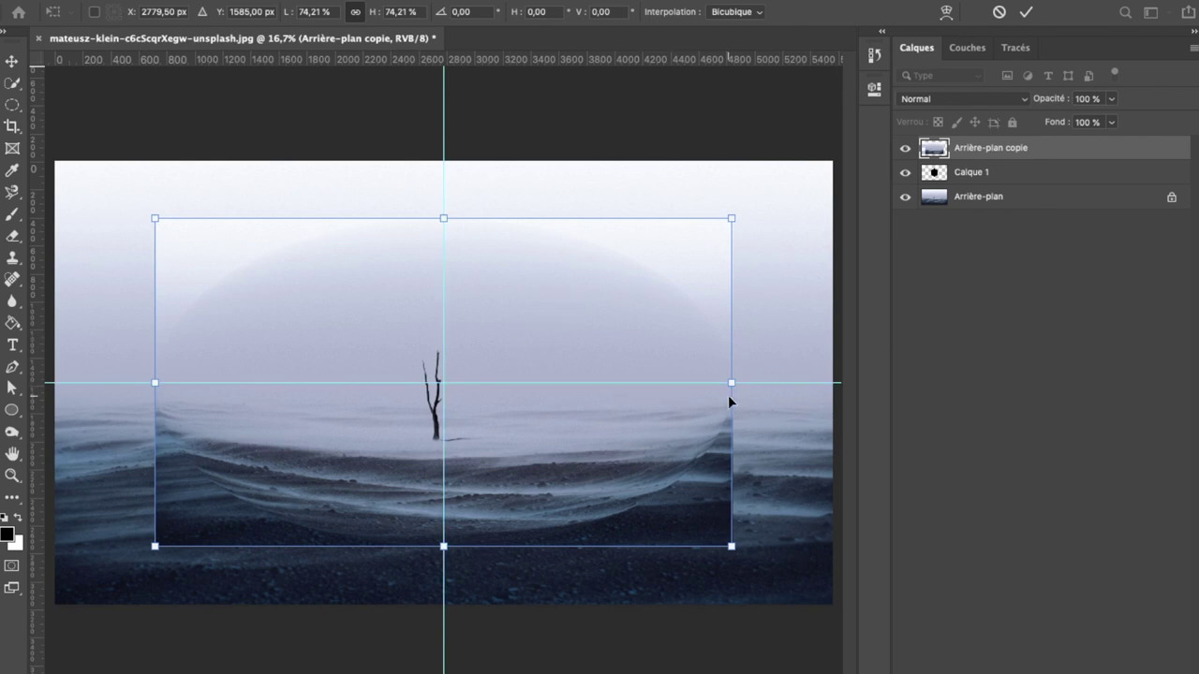
pyautogui.moveTo(734, 384); pyautogui.dragTo(556, 369)
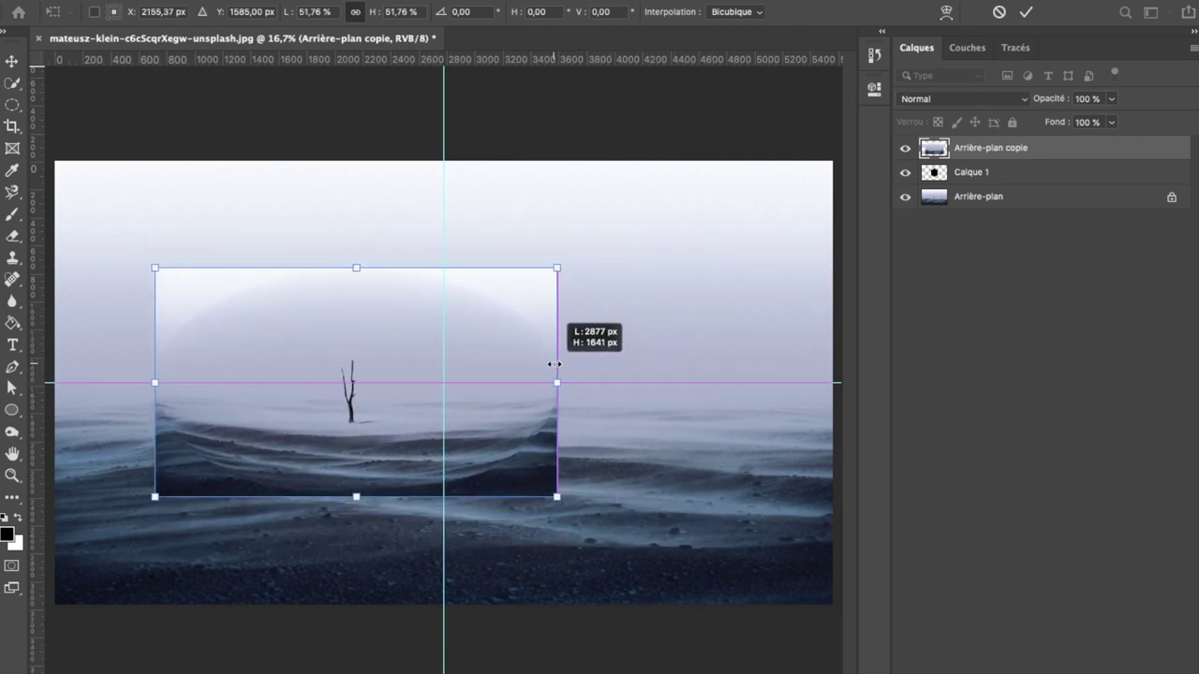
pyautogui.moveTo(452, 349); pyautogui.dragTo(542, 350)
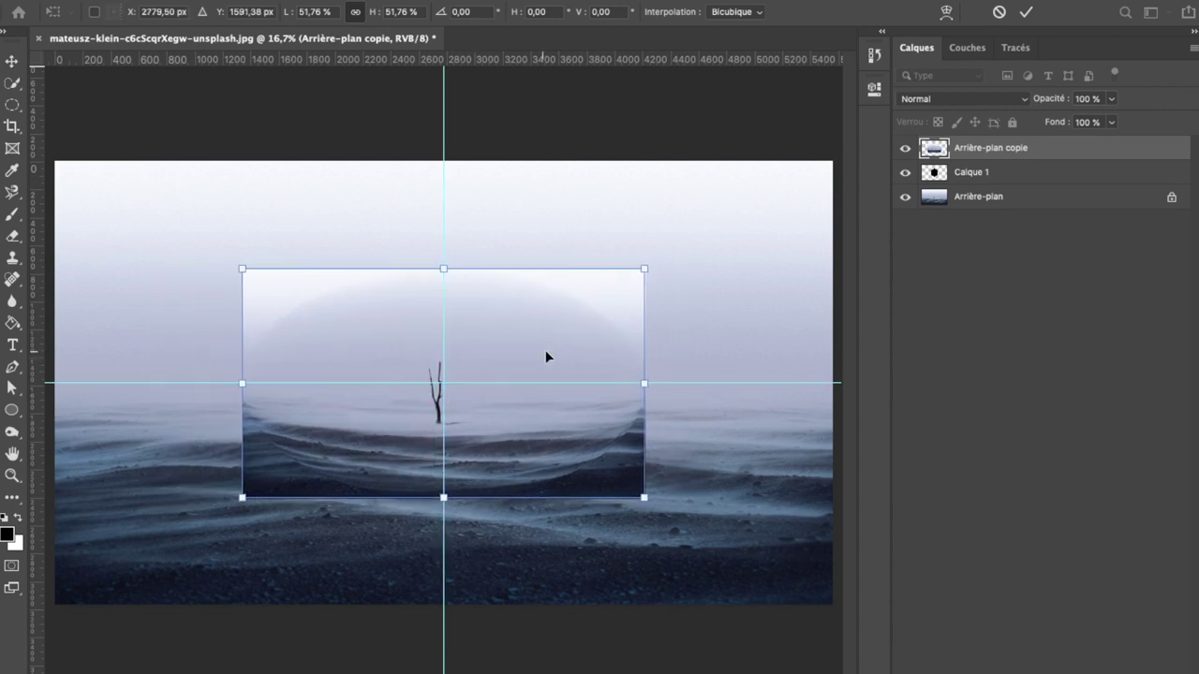
pyautogui.press('Return')
# Clip Arrière-plan copie to the black circle layer with a clipping mask.
pyautogui.rightClick(1046, 153)
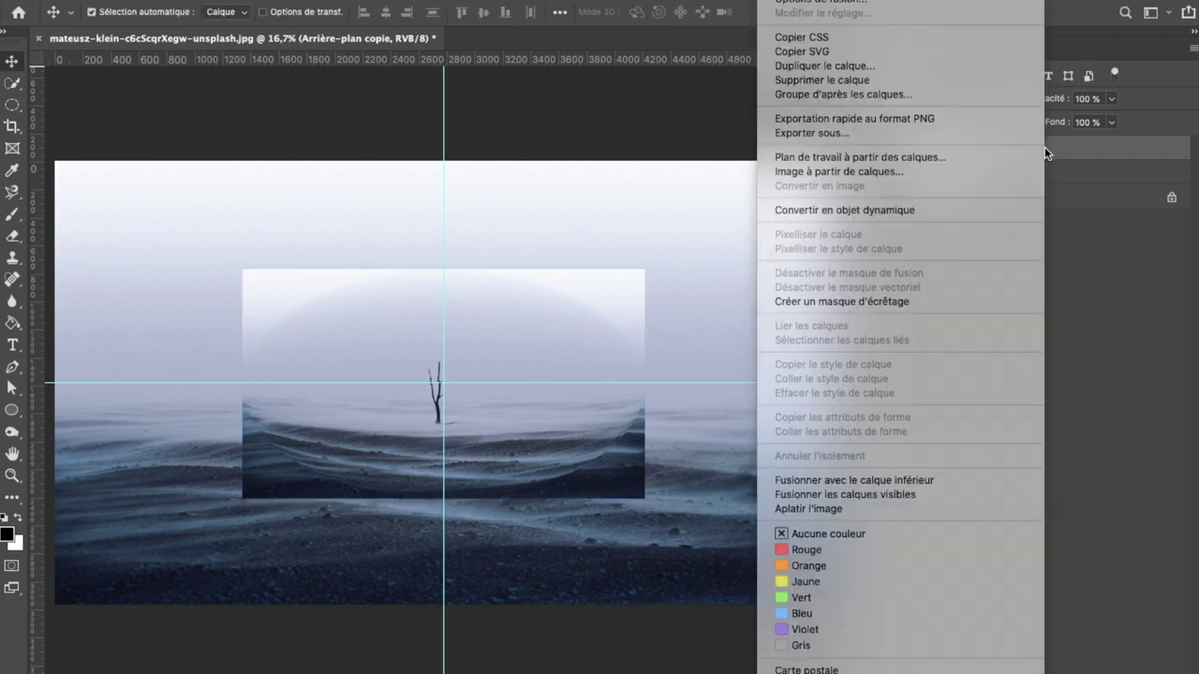
pyautogui.click(924, 301)
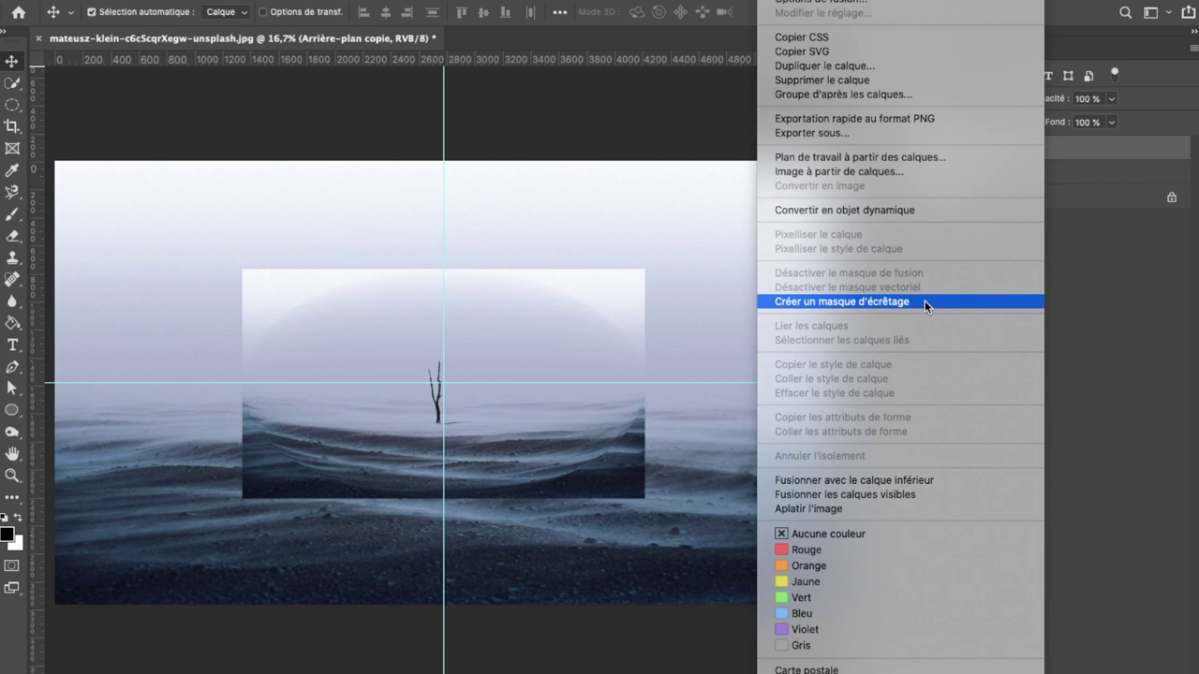
pyautogui.click(924, 301)
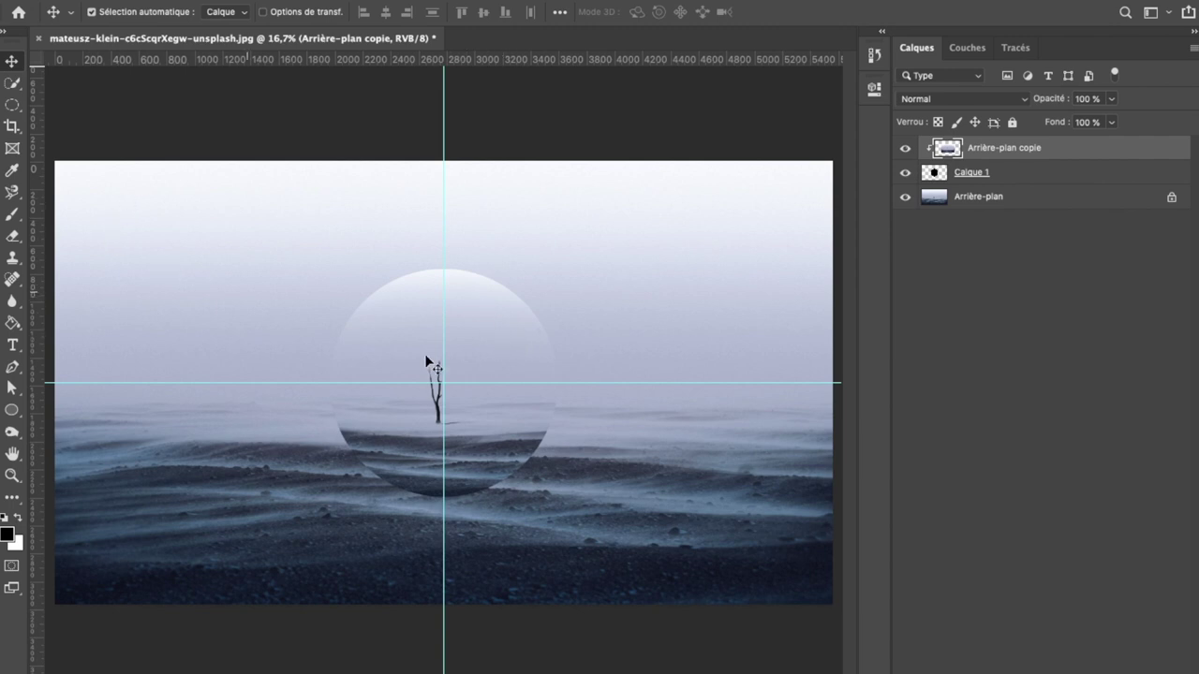
# Load the circle as a selection and brush black shading along its left and bottom inner edge.
pyautogui.keyDown('ctrl'); pyautogui.click(934, 172); pyautogui.keyUp('ctrl')
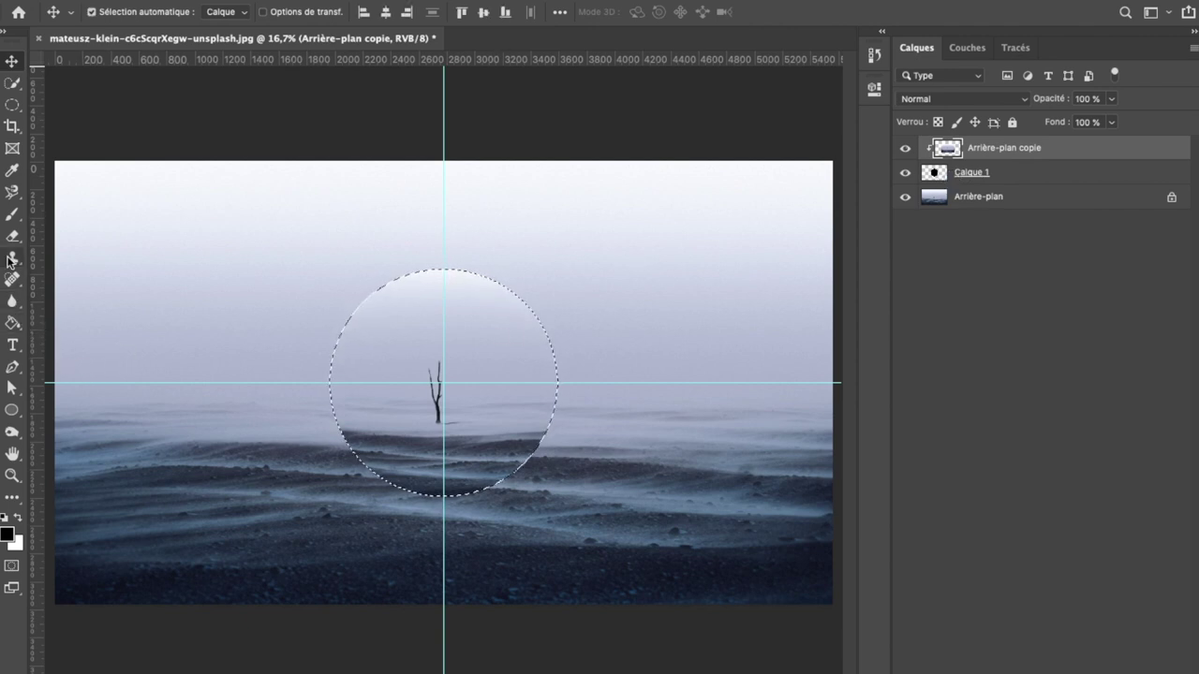
pyautogui.click(13, 215)
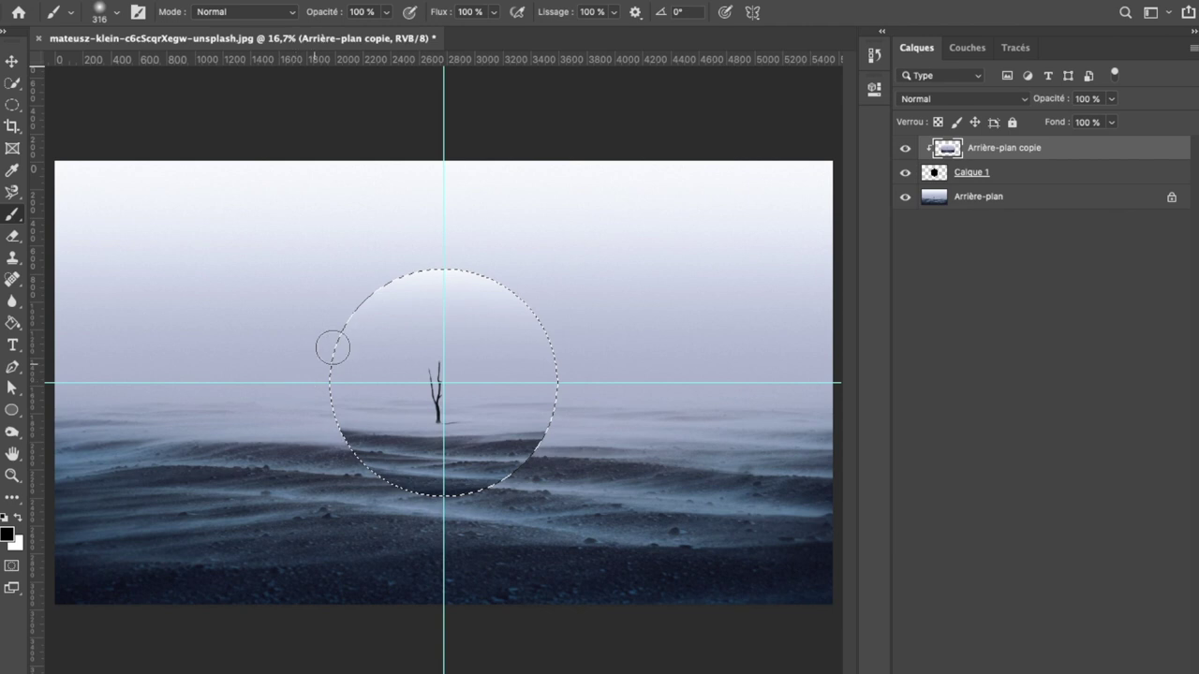
pyautogui.moveTo(383, 272)
pyautogui.mouseDown()
pyautogui.moveTo(355, 281)
pyautogui.moveTo(327, 316)
pyautogui.moveTo(312, 378)
pyautogui.moveTo(351, 276)
pyautogui.moveTo(316, 360)
pyautogui.mouseUp()
pyautogui.moveTo(317, 424)
pyautogui.mouseDown()
pyautogui.moveTo(323, 457)
pyautogui.moveTo(417, 521)
pyautogui.moveTo(525, 501)
pyautogui.moveTo(491, 473)
pyautogui.moveTo(412, 522)
pyautogui.mouseUp()
pyautogui.moveTo(330, 436); pyautogui.dragTo(311, 372)
pyautogui.moveTo(347, 449)
pyautogui.mouseDown()
pyautogui.moveTo(375, 487)
pyautogui.moveTo(506, 473)
pyautogui.moveTo(507, 432)
pyautogui.moveTo(539, 452)
pyautogui.mouseUp()
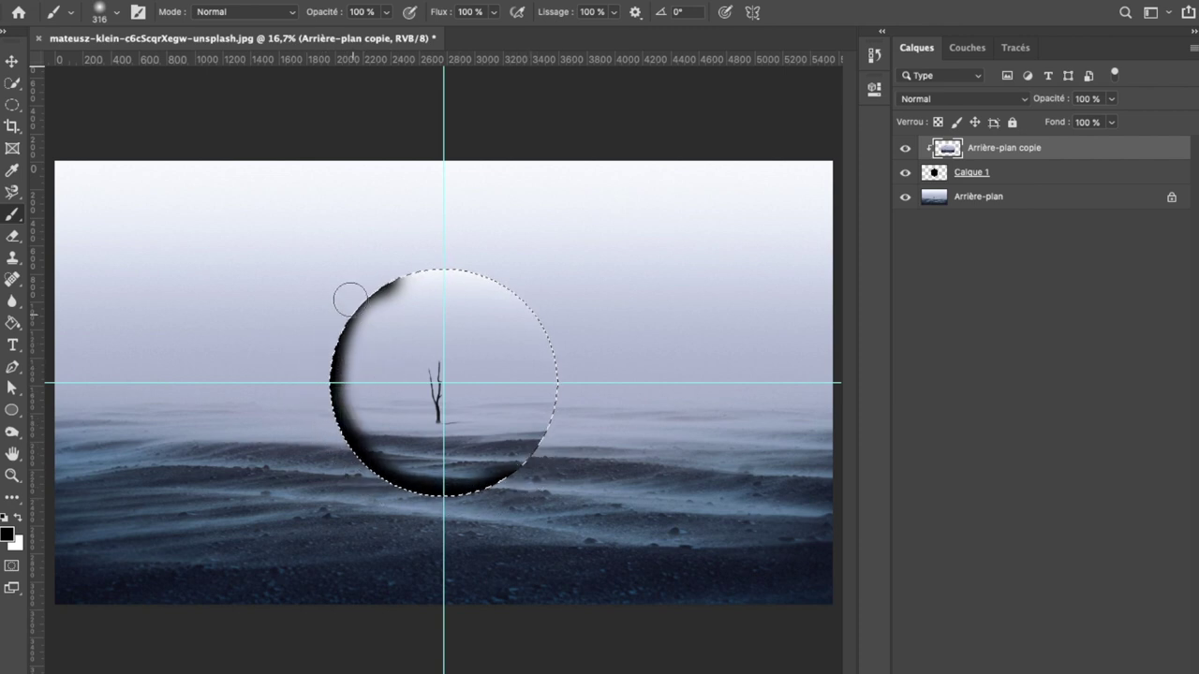
pyautogui.moveTo(374, 282); pyautogui.dragTo(311, 382)
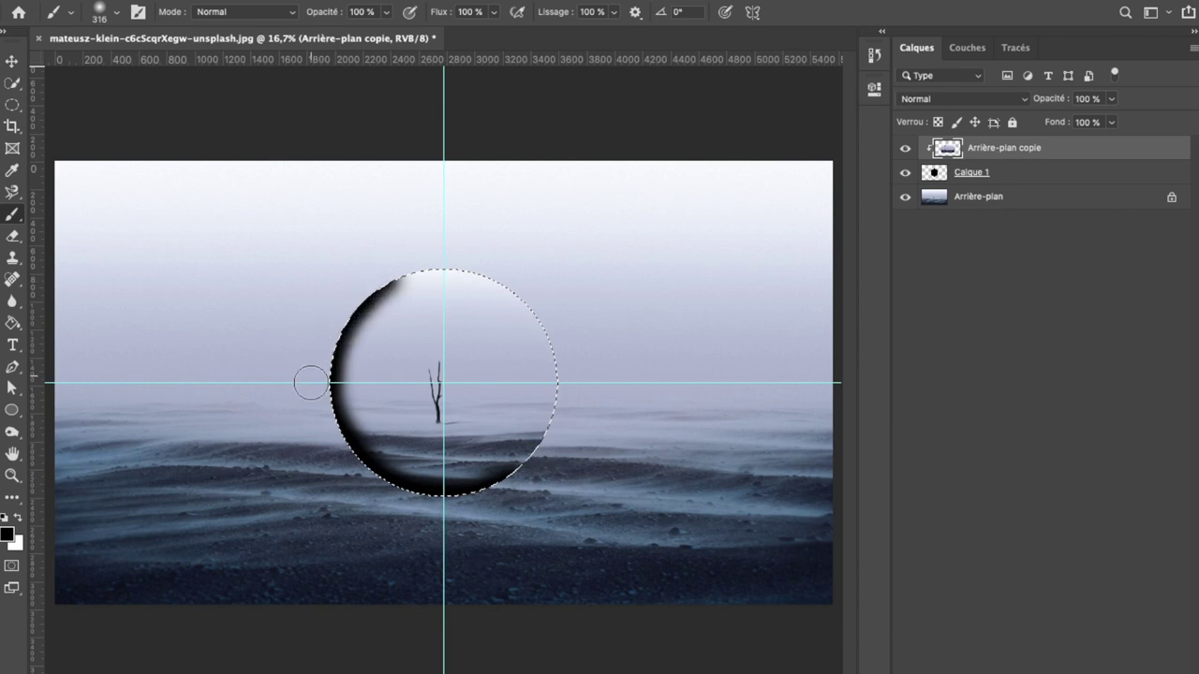
pyautogui.moveTo(326, 339); pyautogui.dragTo(327, 465)
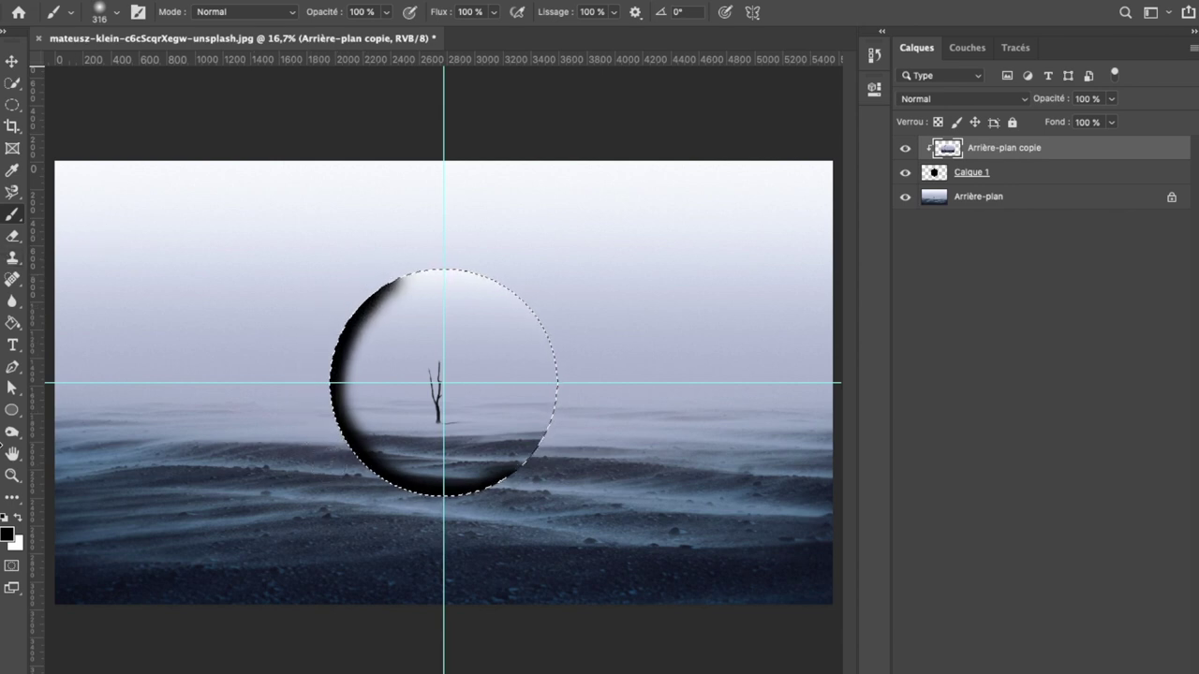
# Paint a white glow down the circle's right inner edge.
pyautogui.click(20, 516)
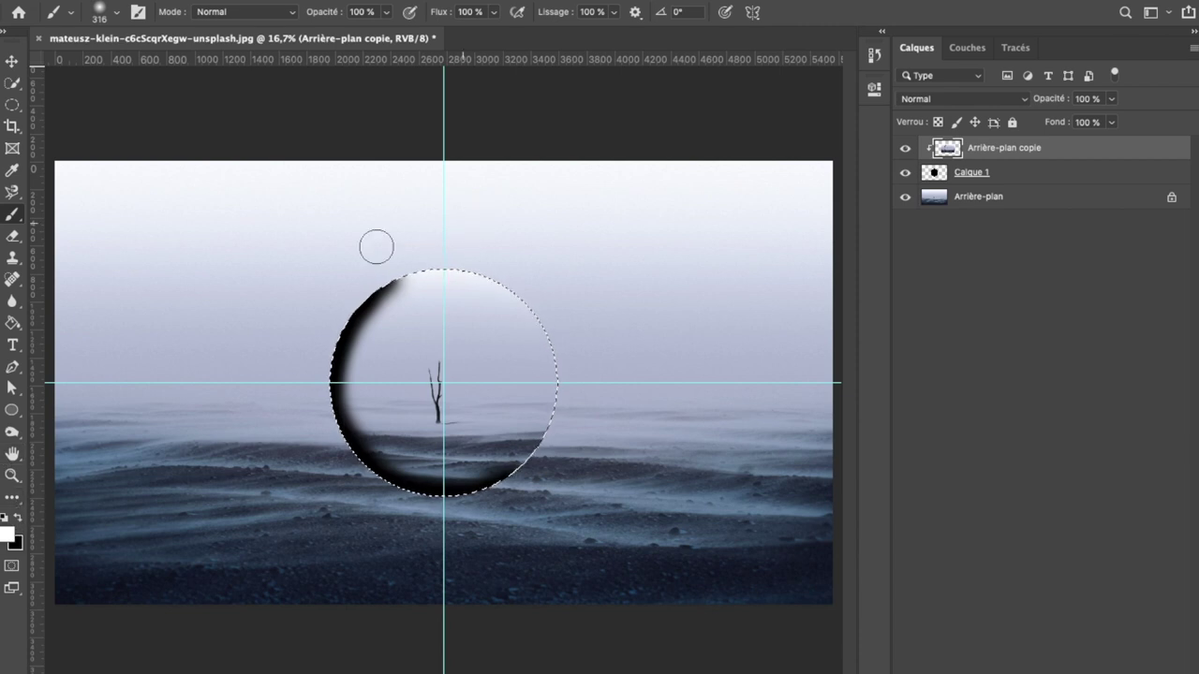
pyautogui.moveTo(464, 273)
pyautogui.mouseDown()
pyautogui.moveTo(536, 417)
pyautogui.moveTo(557, 394)
pyautogui.moveTo(469, 478)
pyautogui.mouseUp()
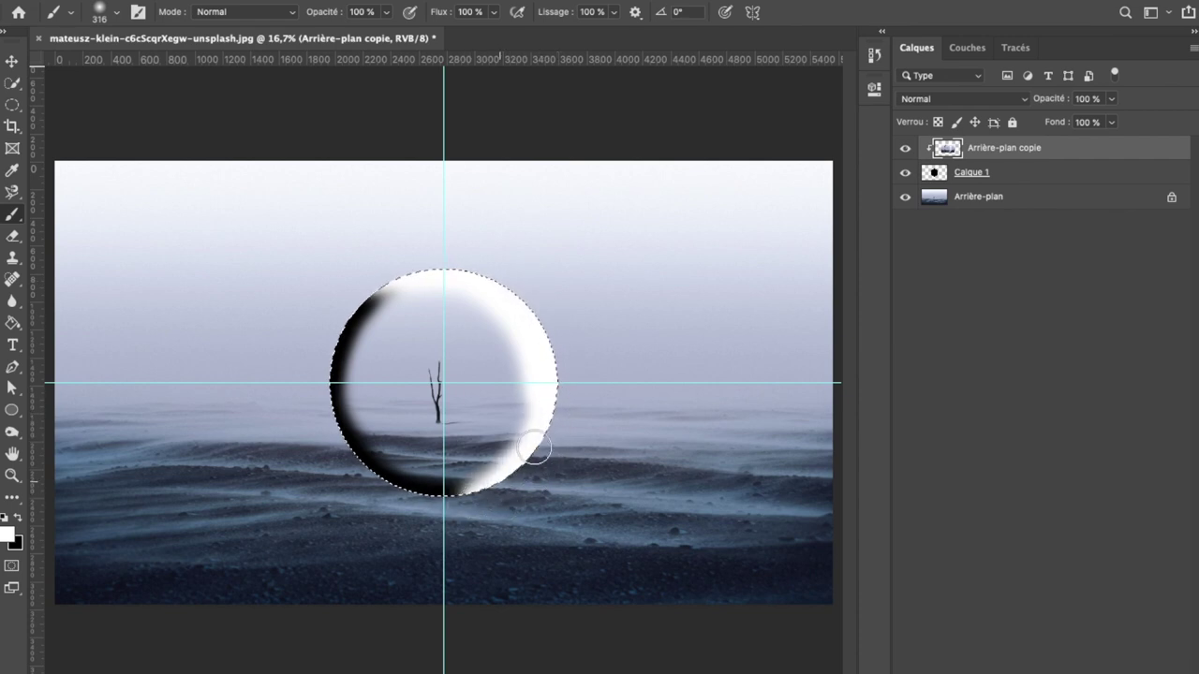
pyautogui.click(1009, 99)
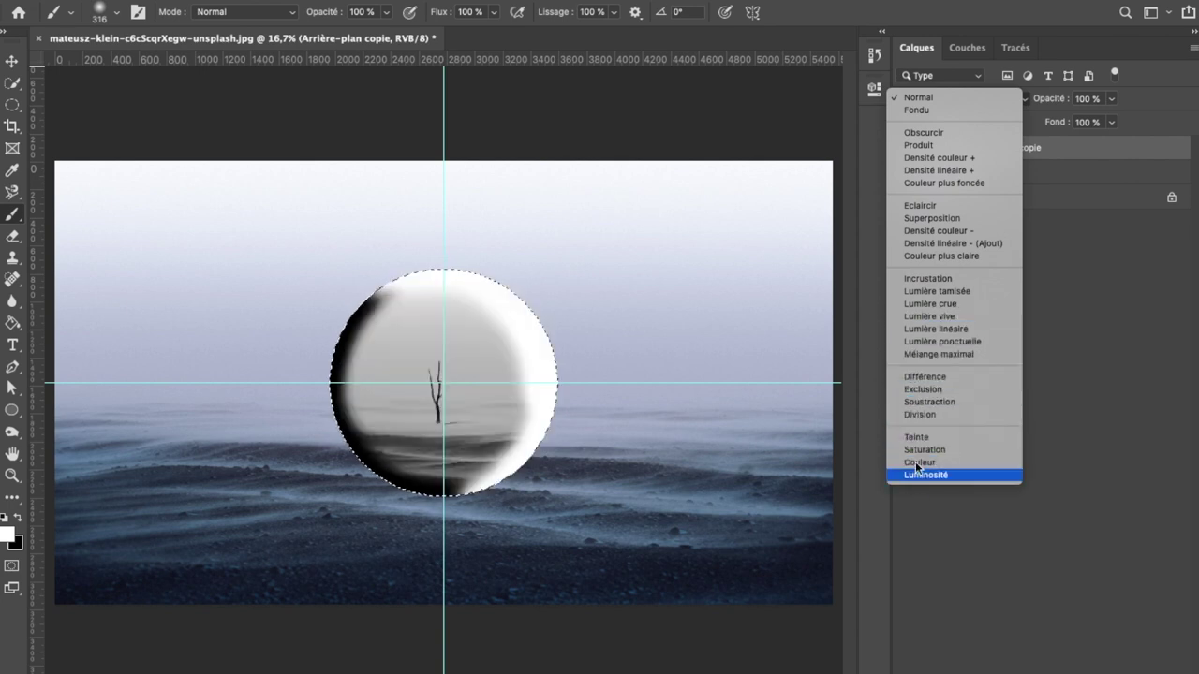
# Try lowering the copy layer's opacity, then restore it to full.
pyautogui.click(767, 117)
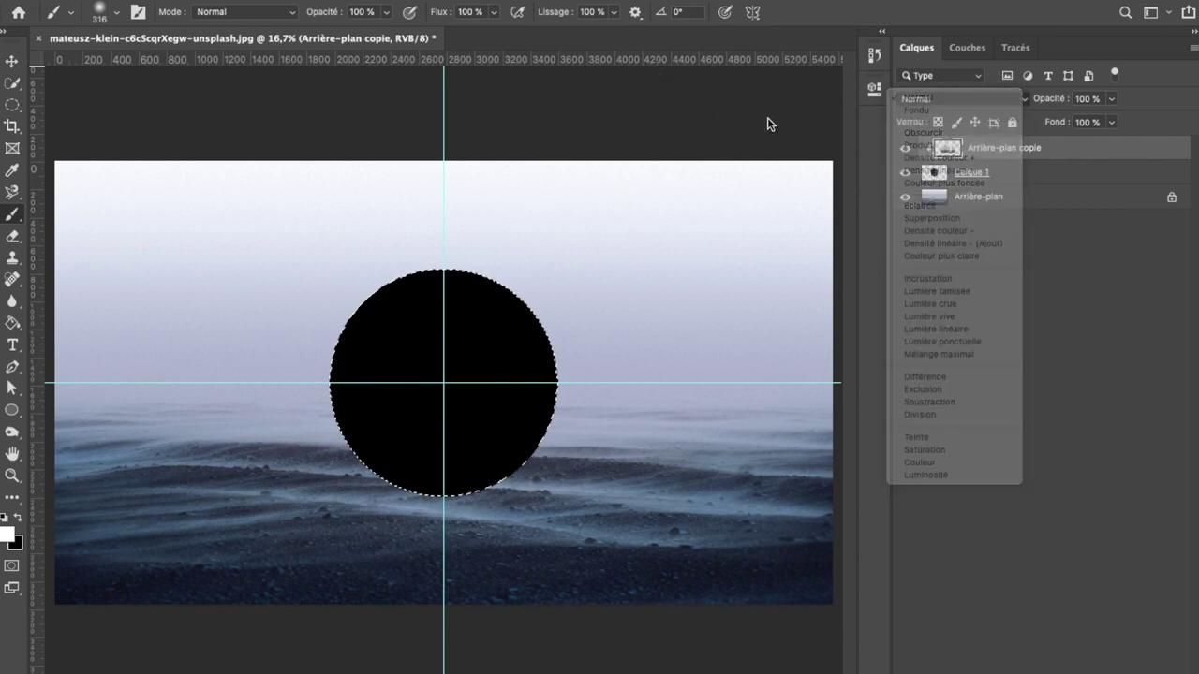
pyautogui.hotkey('ctrl', 'alt', 'g')
pyautogui.click(1112, 99)
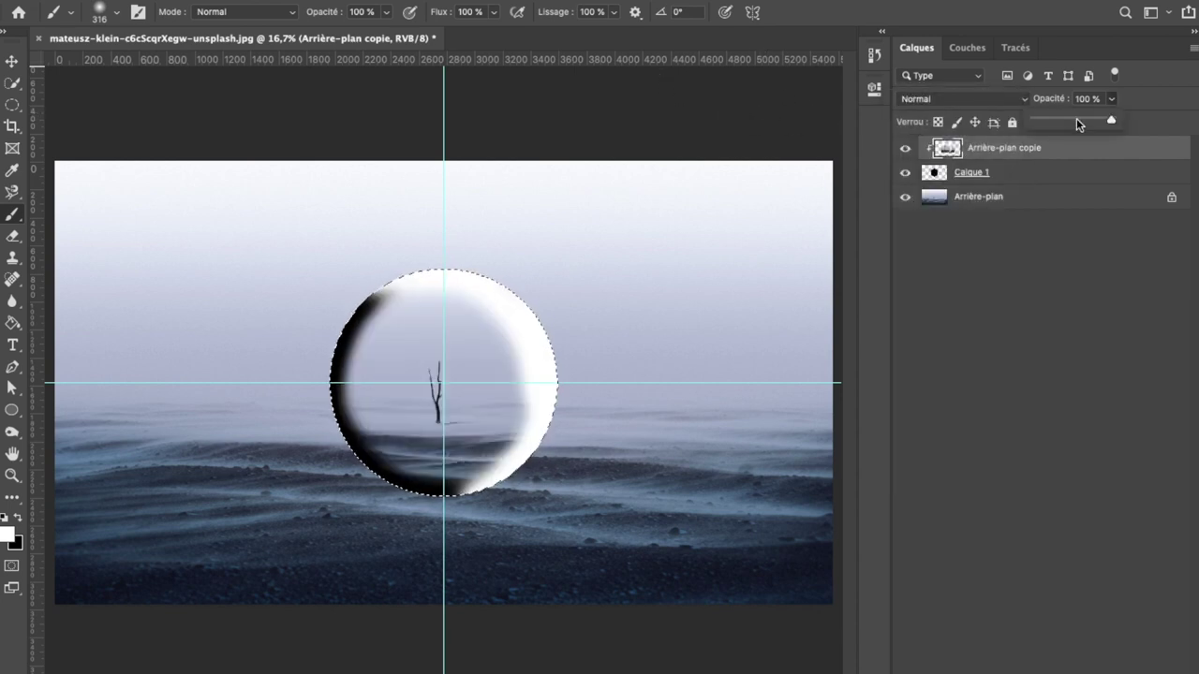
pyautogui.click(1076, 119)
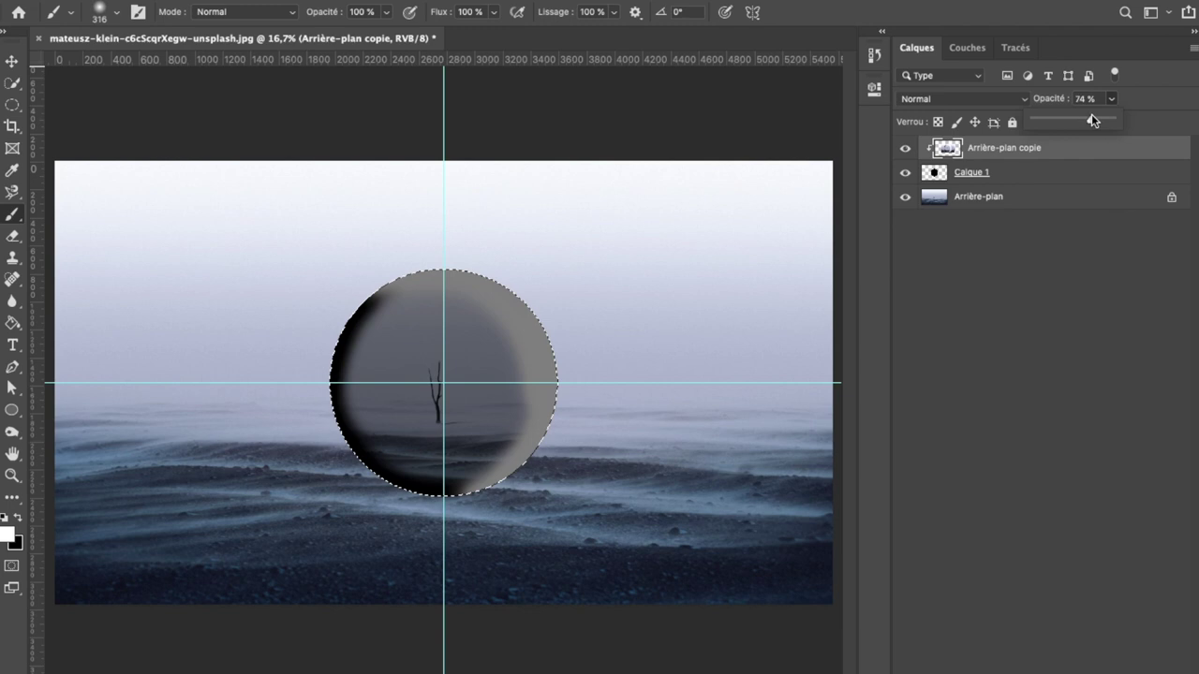
pyautogui.moveTo(1093, 119); pyautogui.dragTo(1112, 119)
pyautogui.click(1069, 146)
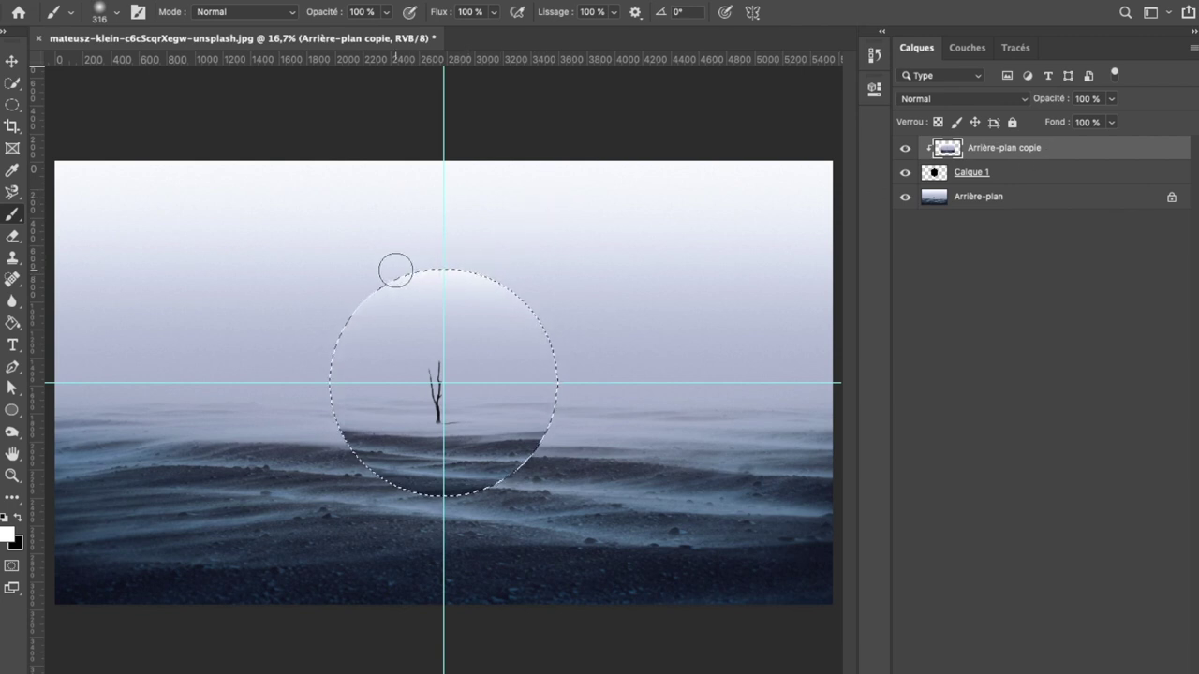
# Brush white light along the top and right rim and black along the upper-left rim.
pyautogui.moveTo(396, 270)
pyautogui.mouseDown()
pyautogui.moveTo(485, 260)
pyautogui.moveTo(565, 343)
pyautogui.moveTo(562, 369)
pyautogui.moveTo(559, 322)
pyautogui.mouseUp()
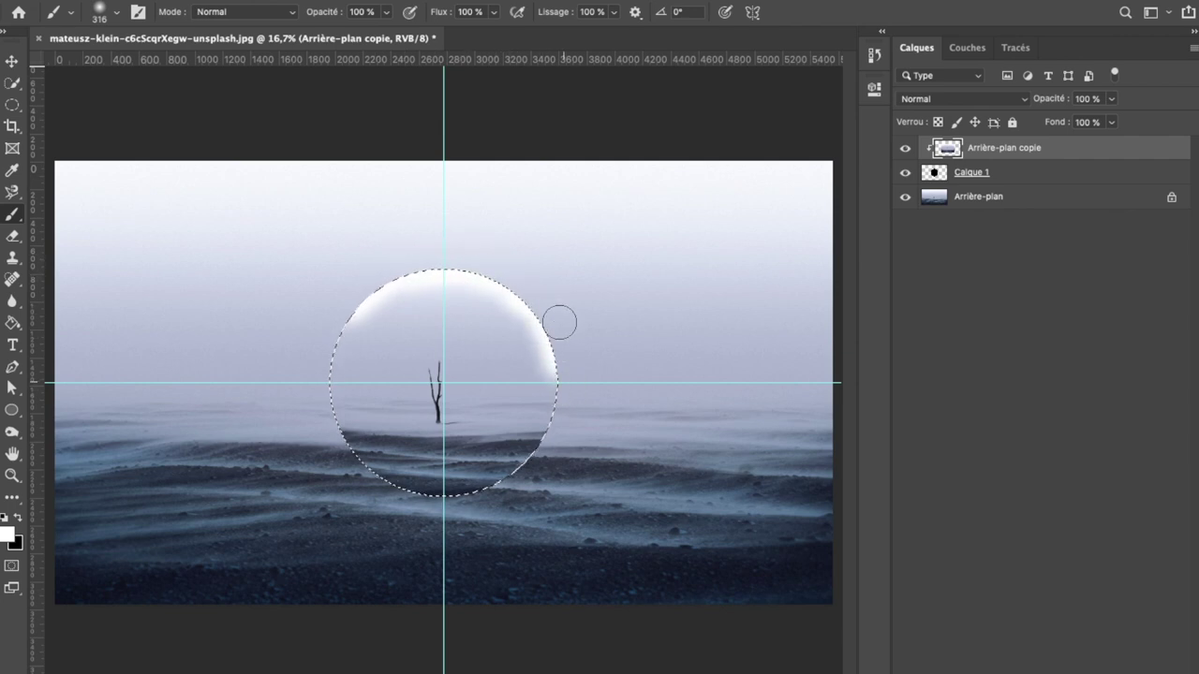
pyautogui.moveTo(561, 377); pyautogui.dragTo(539, 463)
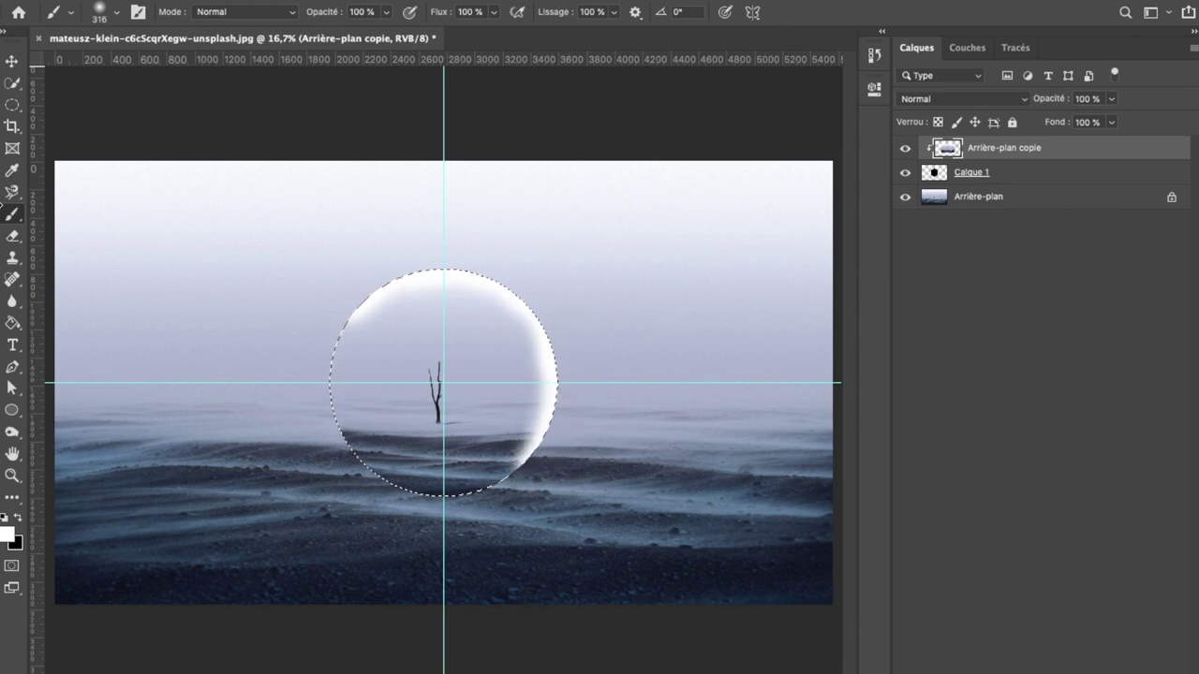
pyautogui.click(19, 517)
pyautogui.moveTo(355, 293)
pyautogui.mouseDown()
pyautogui.moveTo(313, 366)
pyautogui.moveTo(332, 444)
pyautogui.mouseUp()
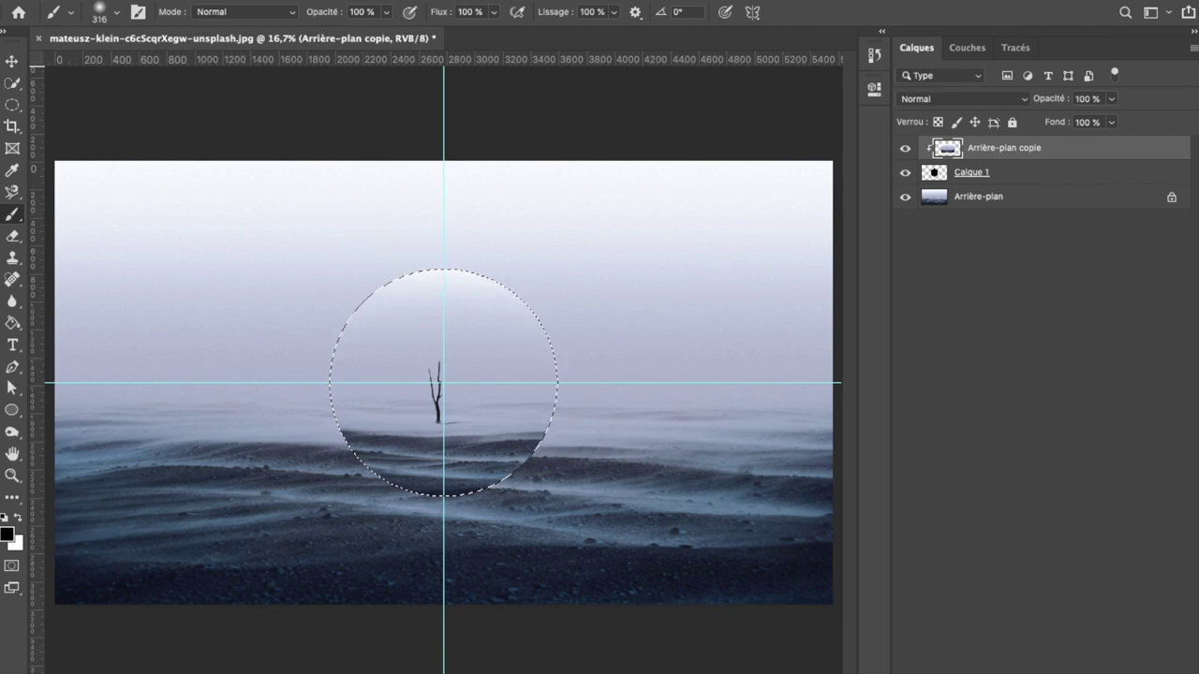
# On new layer Calque 2, brush black shading down the left and along the bottom rim.
pyautogui.hotkey('ctrl', 'shift', 'alt', 'n')
pyautogui.click(387, 280)
pyautogui.moveTo(387, 281); pyautogui.dragTo(443, 273)
pyautogui.hotkey('ctrl', 'z')
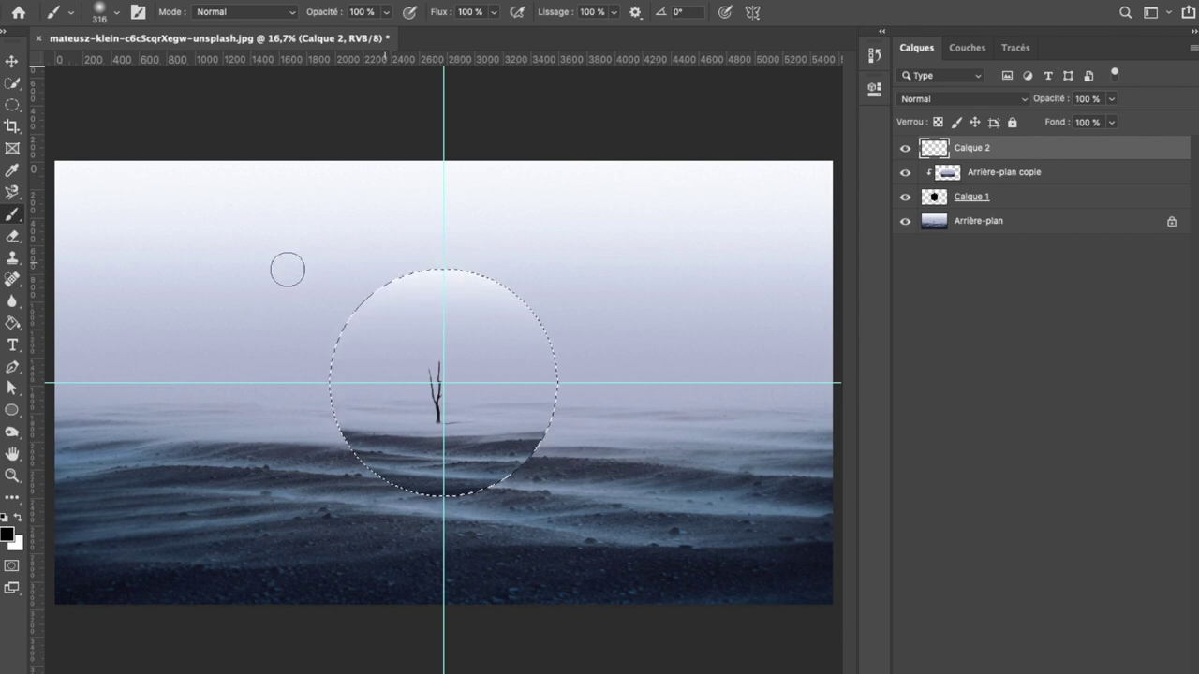
pyautogui.moveTo(356, 315)
pyautogui.mouseDown()
pyautogui.moveTo(323, 423)
pyautogui.moveTo(402, 478)
pyautogui.moveTo(325, 373)
pyautogui.mouseUp()
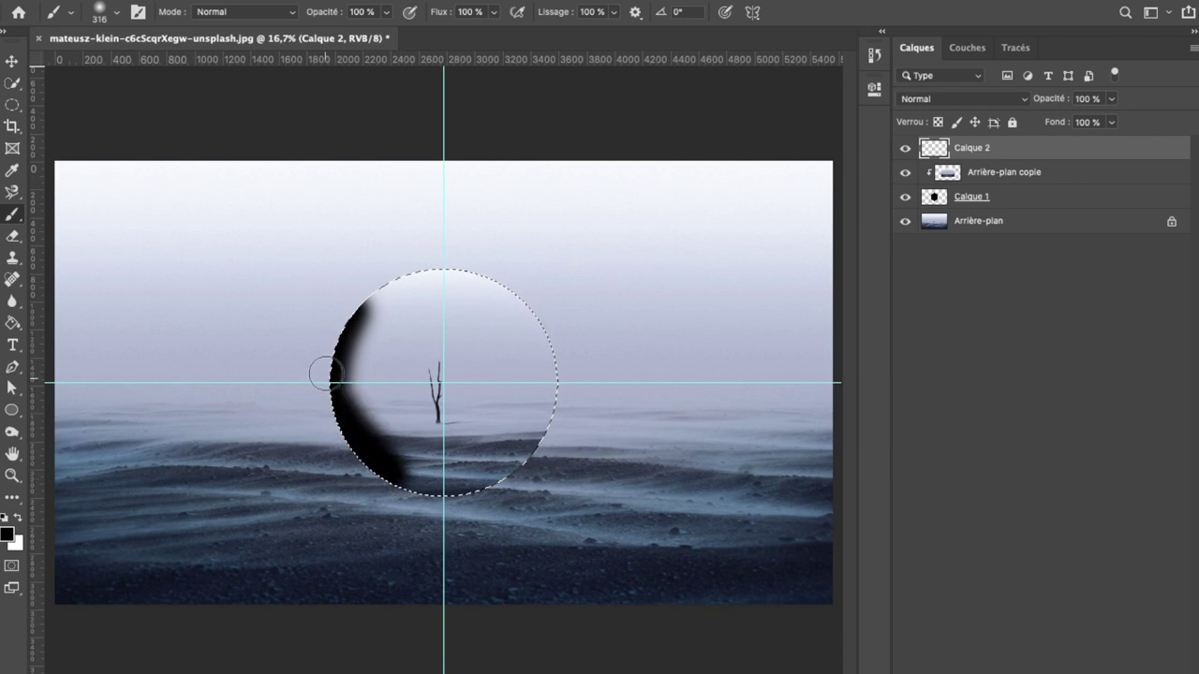
pyautogui.moveTo(374, 457)
pyautogui.mouseDown()
pyautogui.moveTo(444, 490)
pyautogui.moveTo(539, 466)
pyautogui.moveTo(361, 474)
pyautogui.mouseUp()
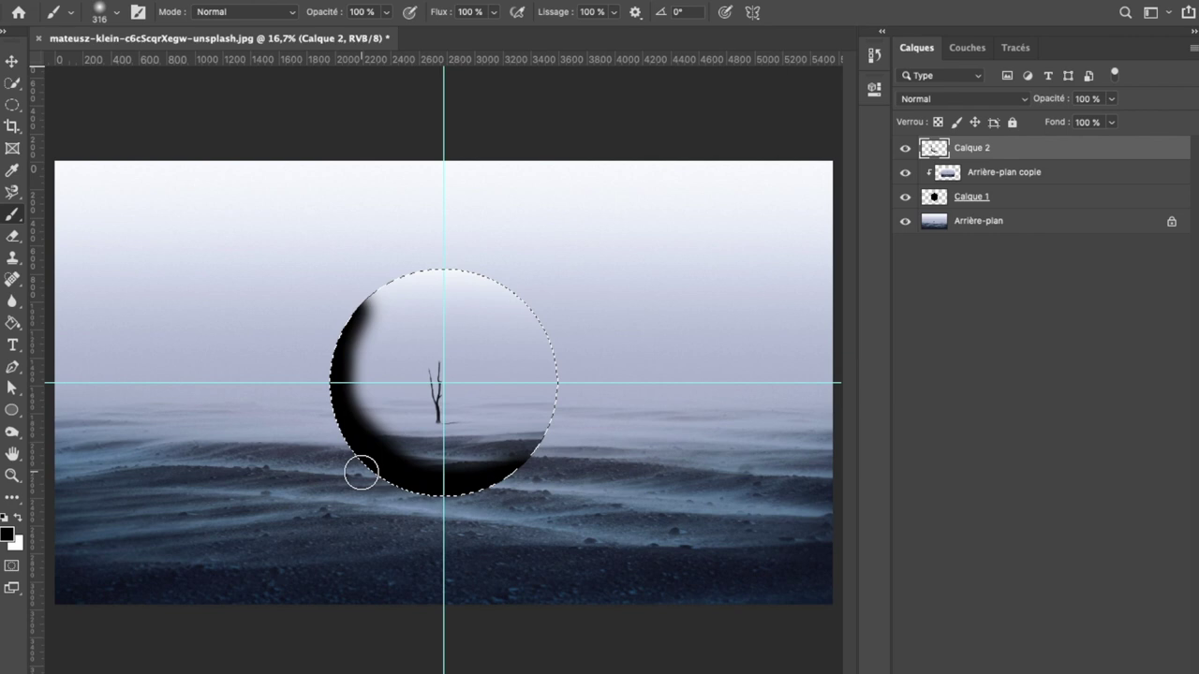
# Brush white light around the top and right rim, keep Normal blending, and deselect.
pyautogui.click(16, 518)
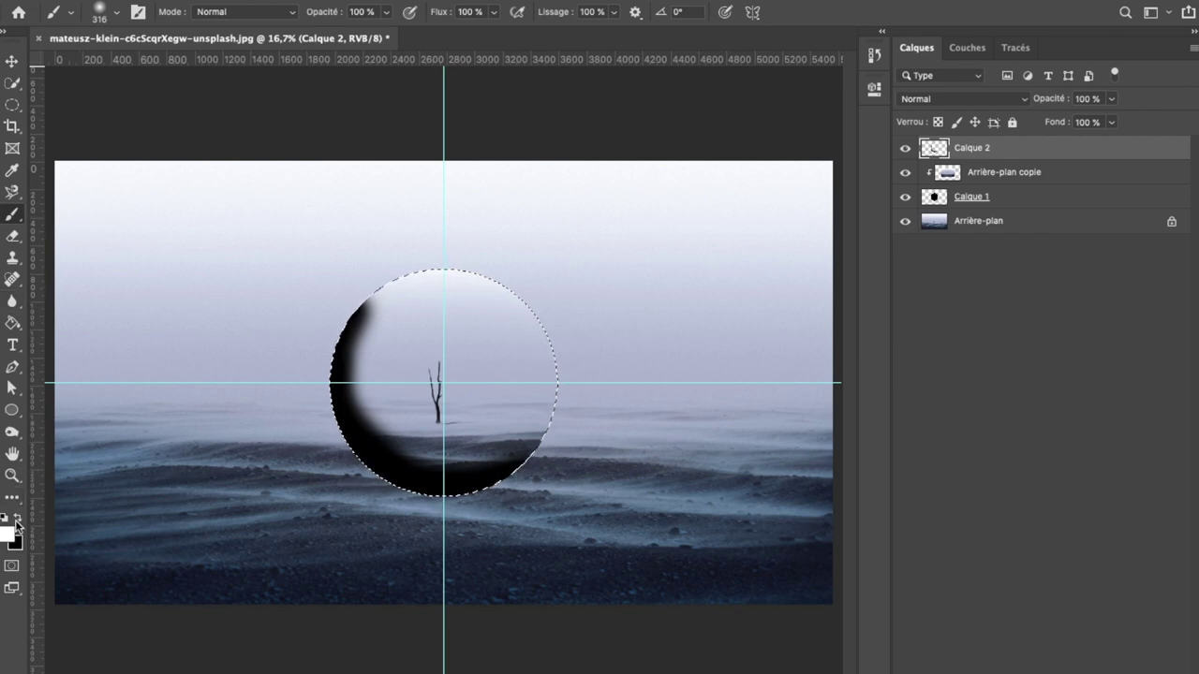
pyautogui.moveTo(363, 310)
pyautogui.mouseDown()
pyautogui.moveTo(433, 275)
pyautogui.moveTo(559, 324)
pyautogui.mouseUp()
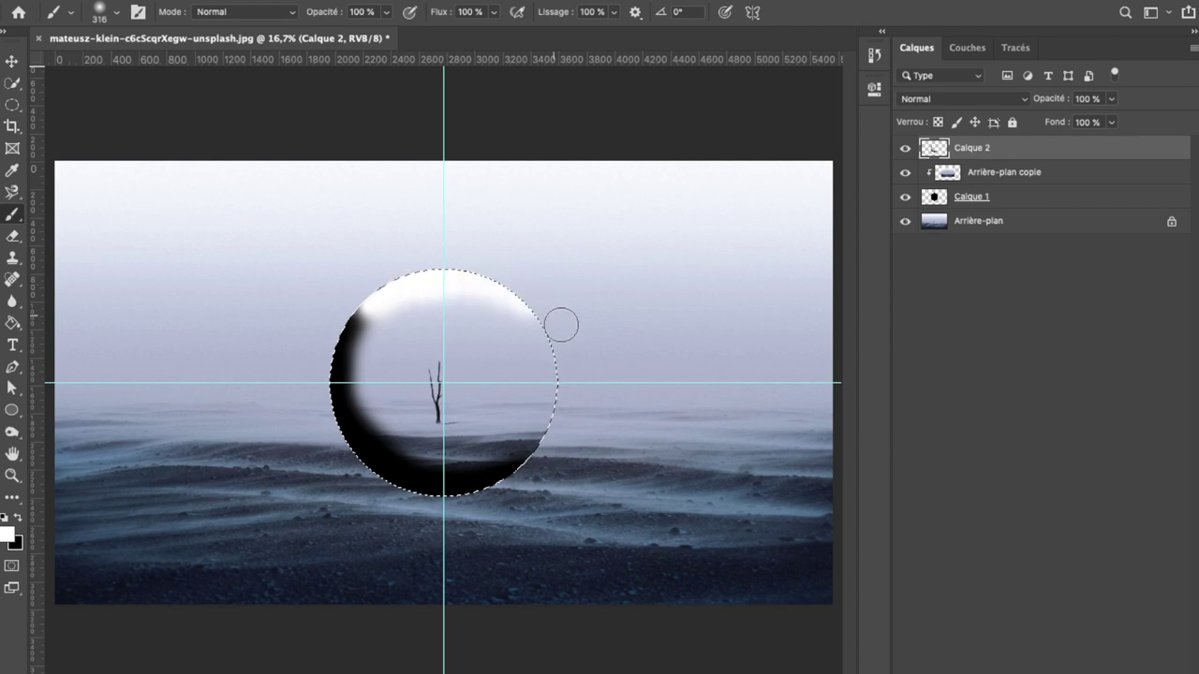
pyautogui.moveTo(497, 281); pyautogui.dragTo(573, 422)
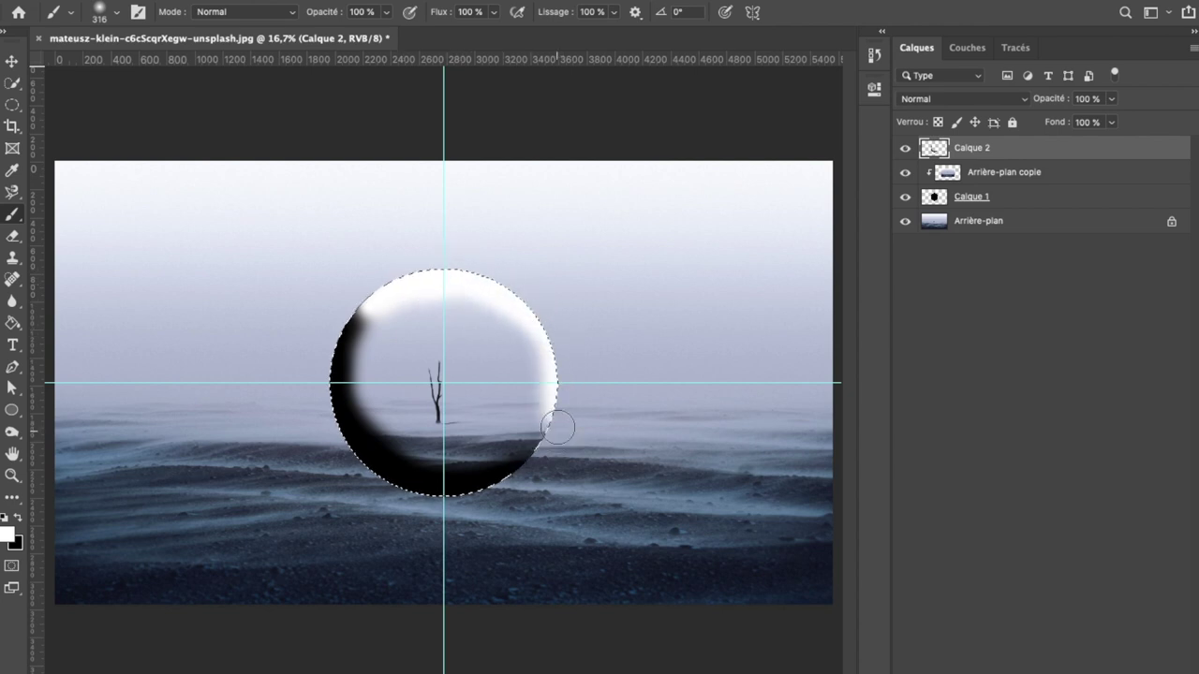
pyautogui.moveTo(566, 363)
pyautogui.mouseDown()
pyautogui.moveTo(512, 487)
pyautogui.moveTo(540, 410)
pyautogui.mouseUp()
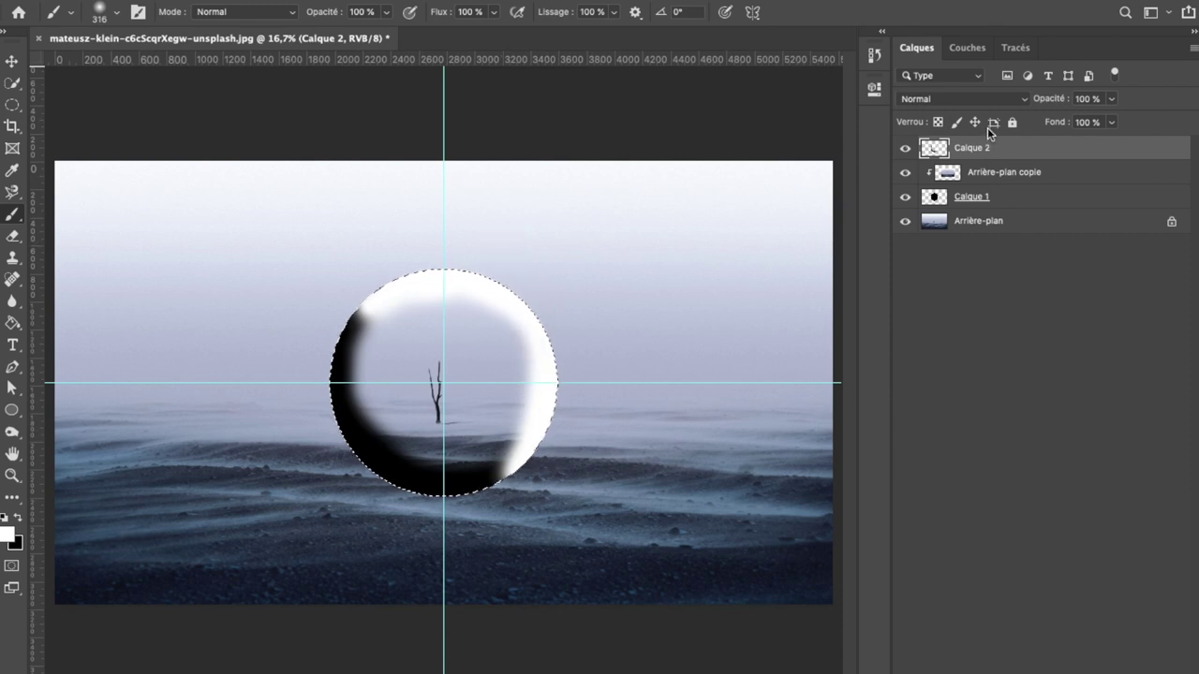
pyautogui.click(976, 93)
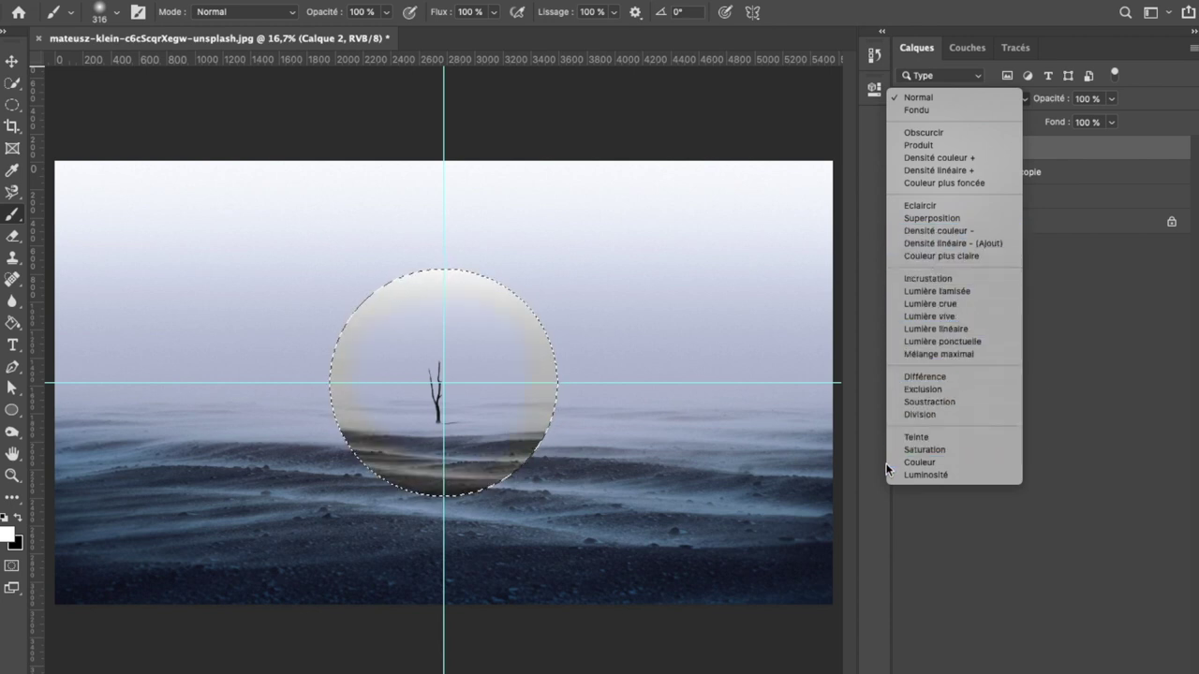
pyautogui.click(945, 97)
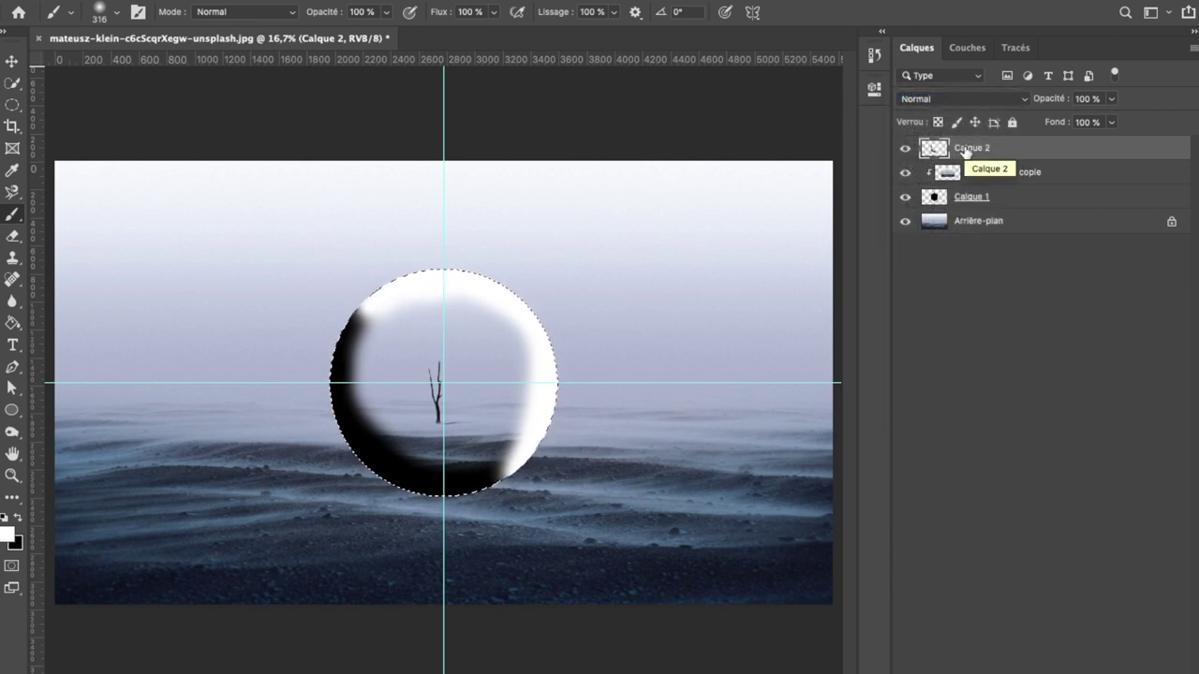
pyautogui.hotkey('ctrl', 'd')
# Lower Calque 2's opacity and soften it with a small-radius Gaussian blur.
pyautogui.click(1111, 98)
pyautogui.click(1092, 119)
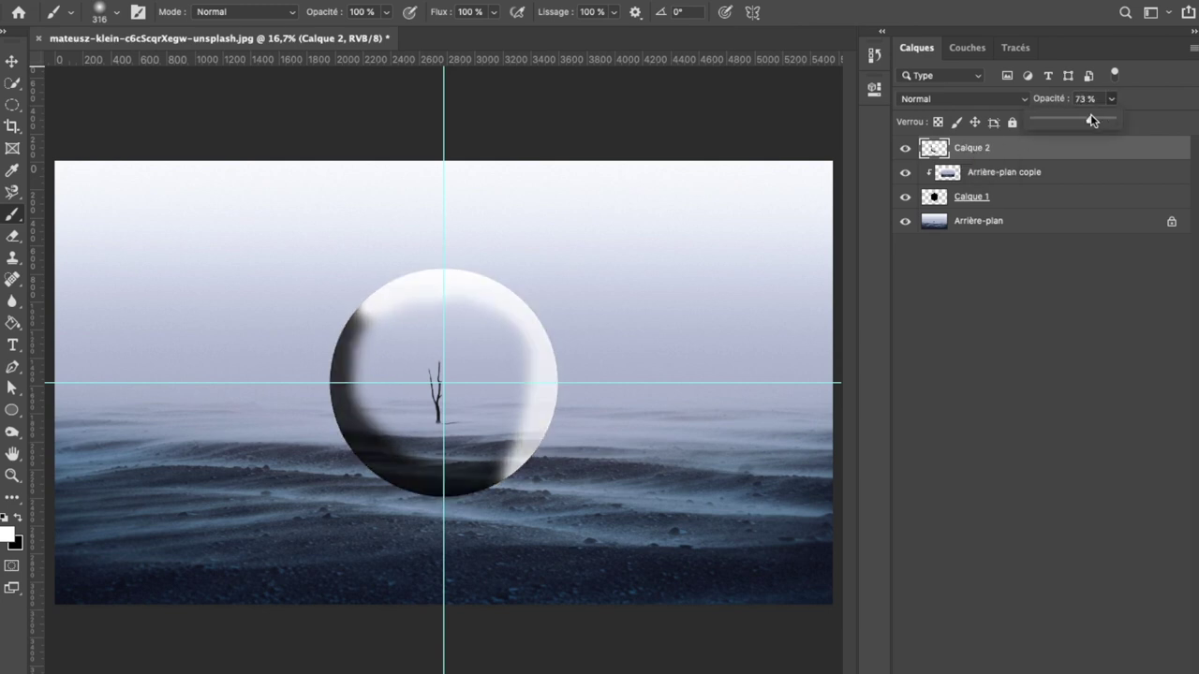
pyautogui.moveTo(1073, 119); pyautogui.dragTo(1070, 119)
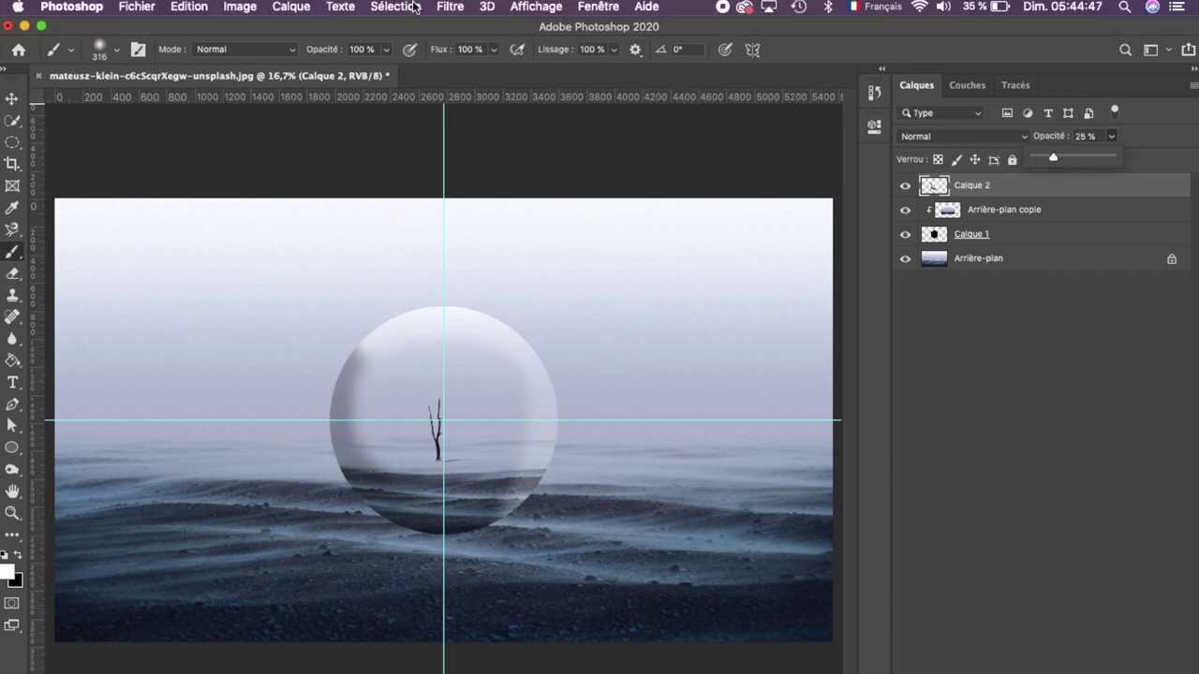
pyautogui.click(441, 8)
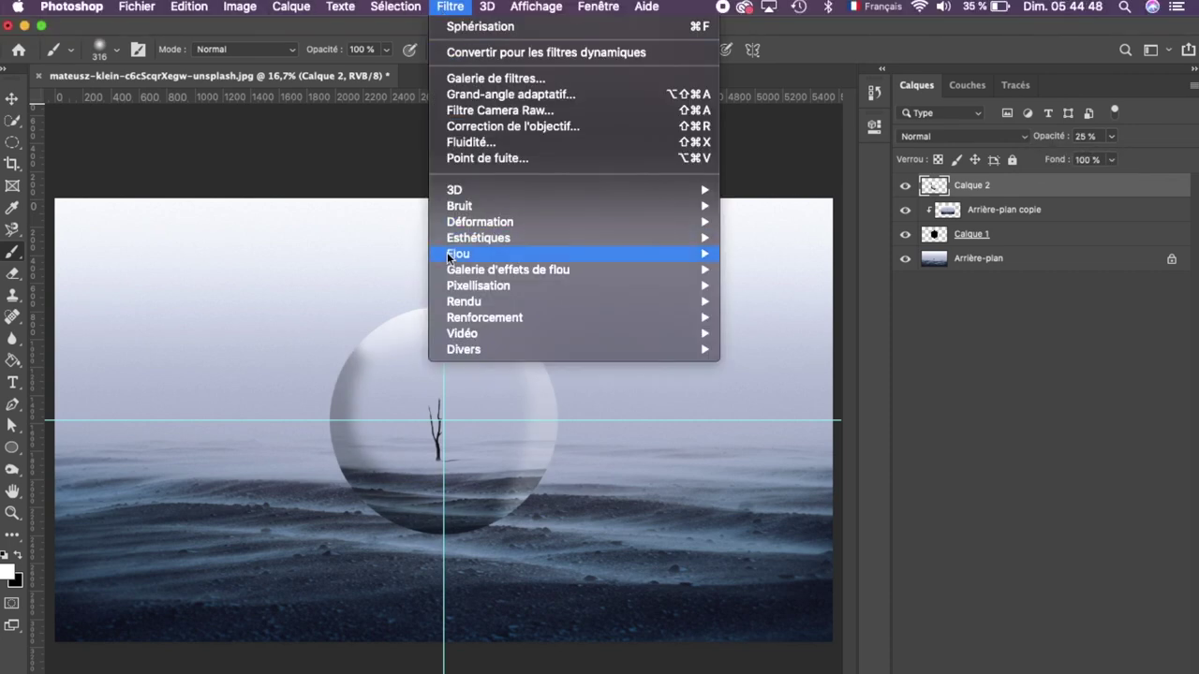
pyautogui.moveTo(458, 254)
pyautogui.click(773, 334)
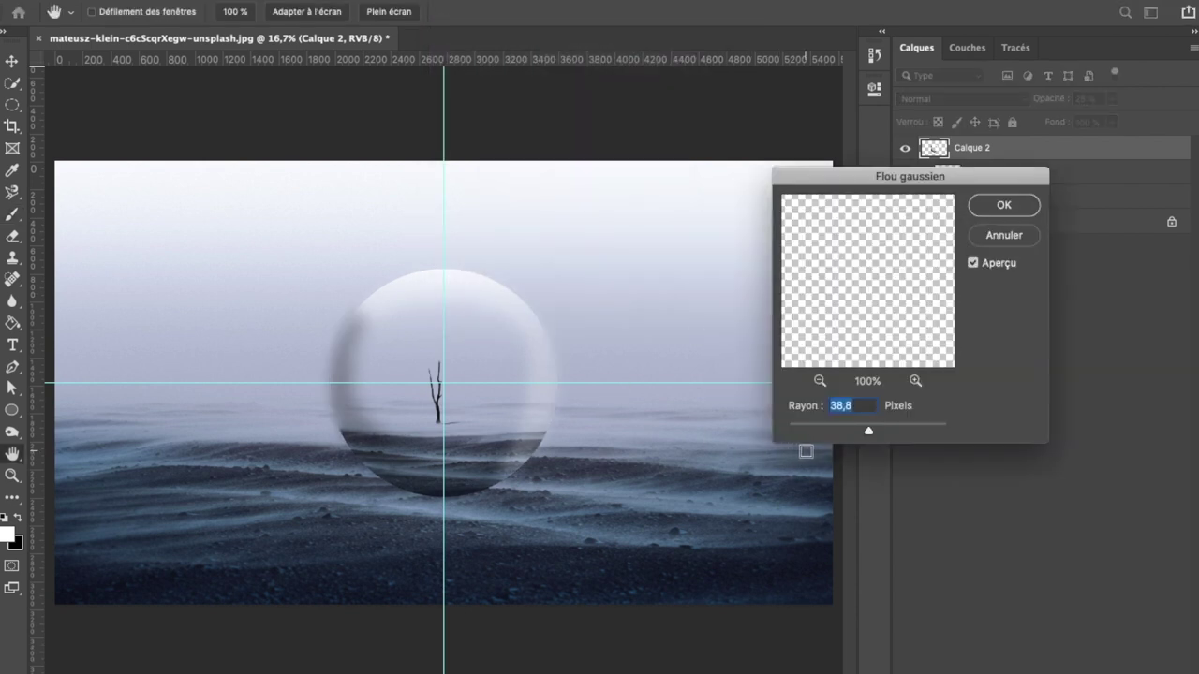
pyautogui.click(842, 426)
pyautogui.moveTo(842, 428); pyautogui.dragTo(820, 428)
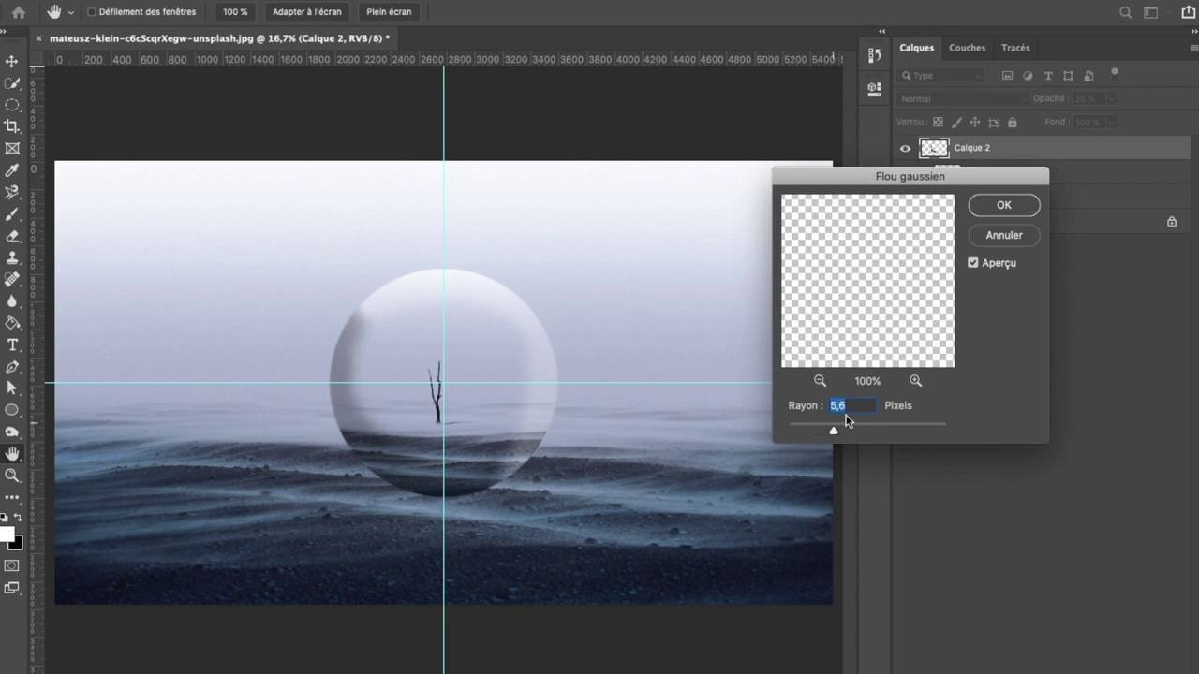
pyautogui.click(1006, 206)
# Fade the Calque 2 shading layer to about 16% opacity.
pyautogui.click(1113, 98)
pyautogui.moveTo(1118, 120); pyautogui.dragTo(1094, 122)
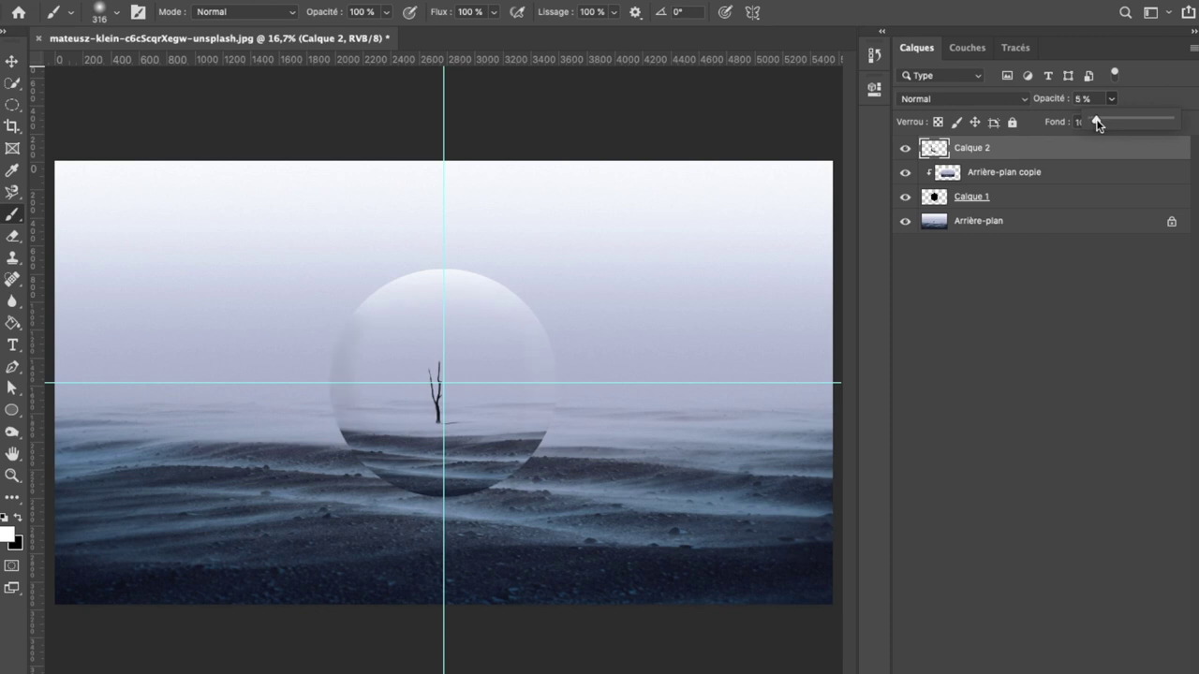
pyautogui.click(1087, 98)
pyautogui.click(1090, 98)
pyautogui.click(1113, 99)
pyautogui.moveTo(1114, 120); pyautogui.dragTo(1110, 121)
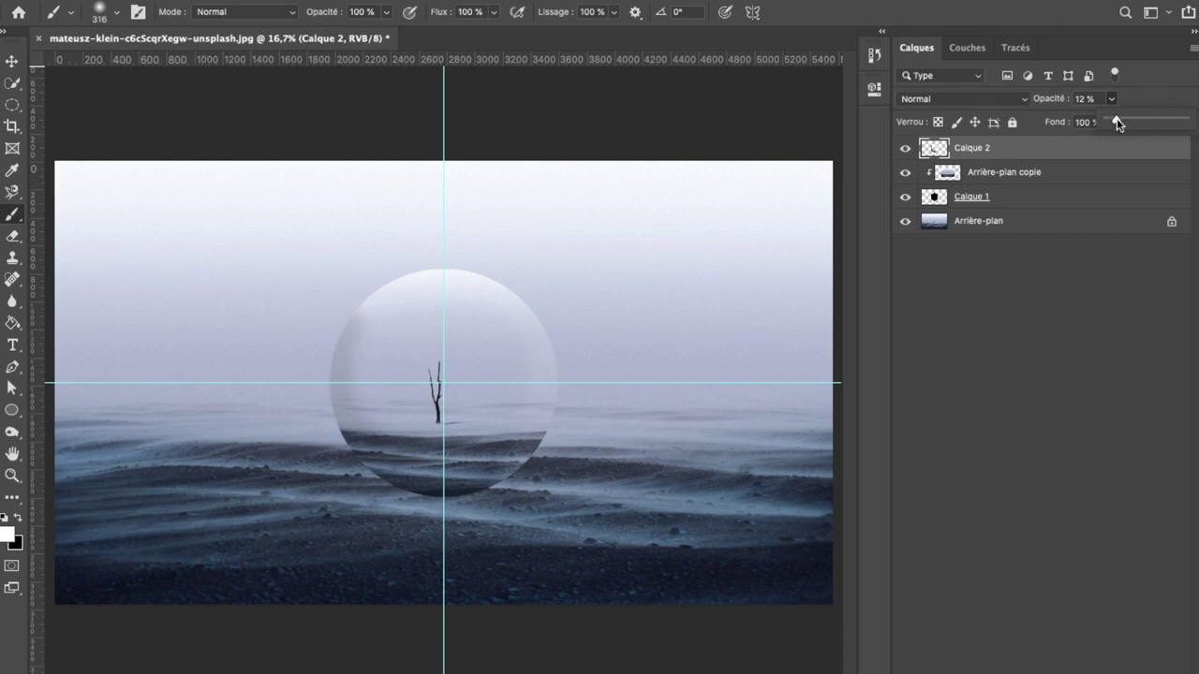
pyautogui.moveTo(1118, 122); pyautogui.dragTo(1122, 123)
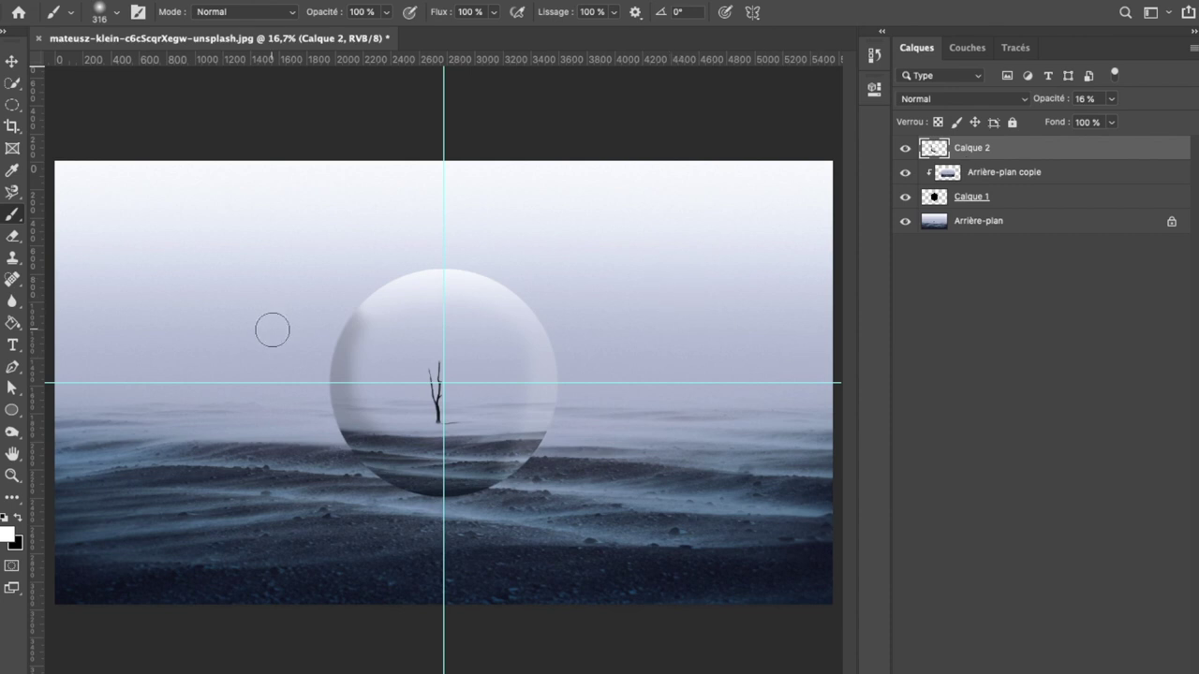
# Select a flat ellipse beneath the sphere with black as the fill colour, then deselect.
pyautogui.click(14, 106)
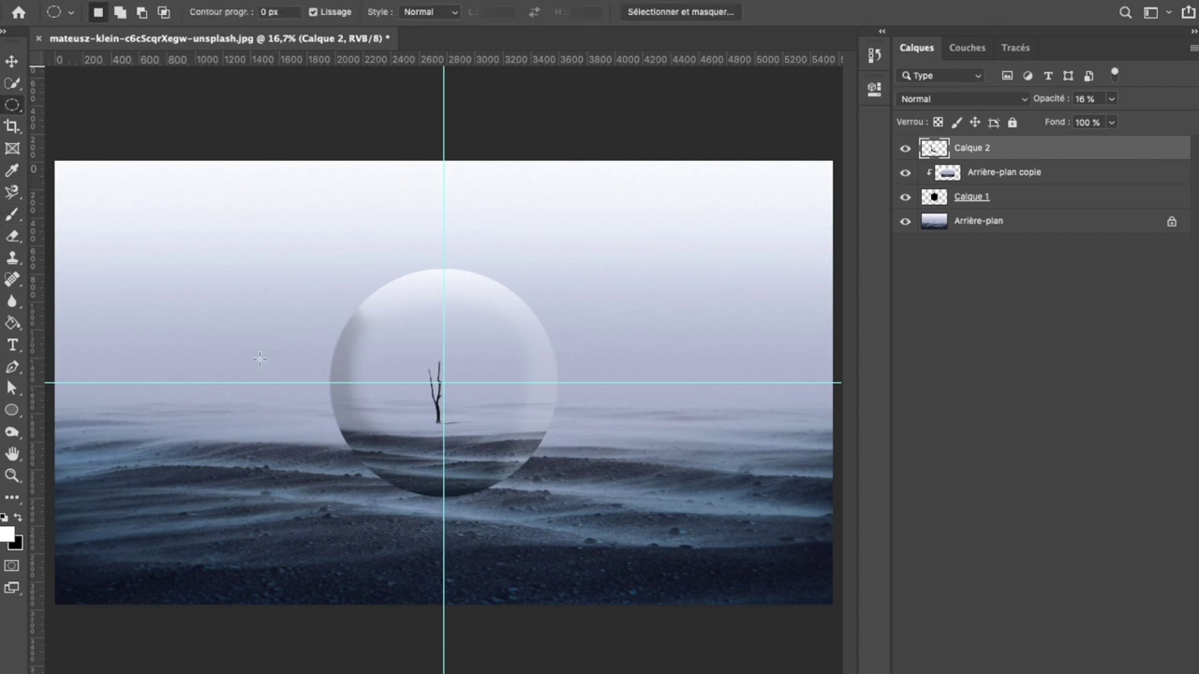
pyautogui.moveTo(556, 496); pyautogui.dragTo(340, 520)
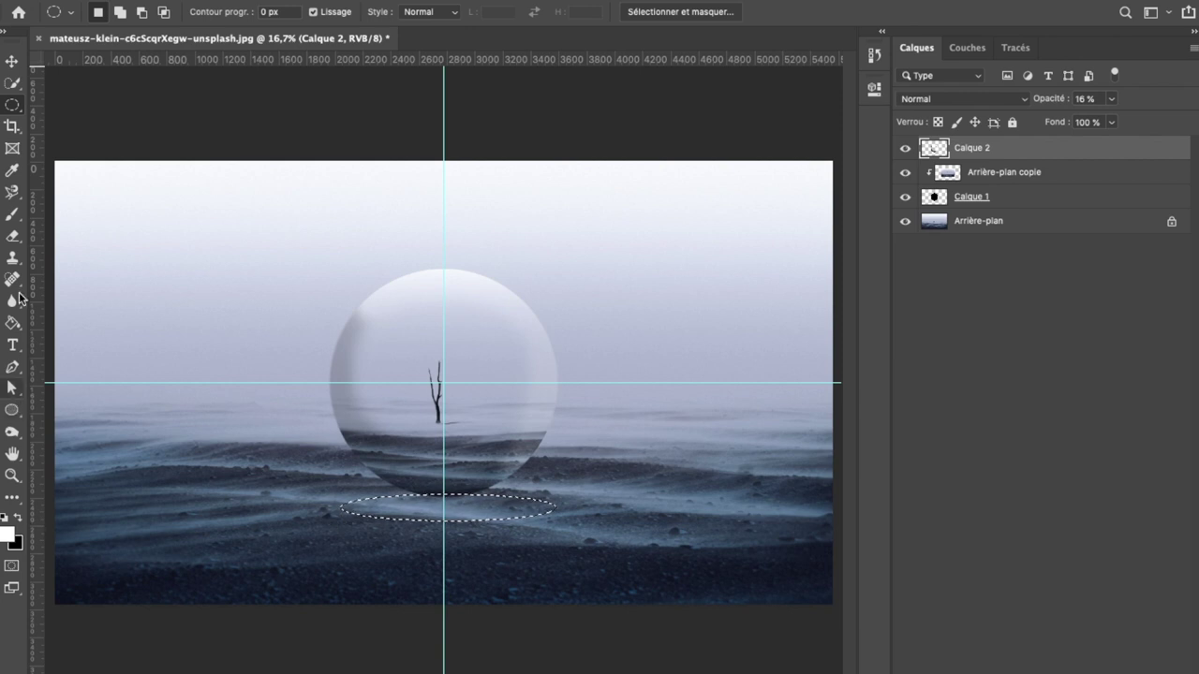
pyautogui.click(12, 323)
pyautogui.press('x')
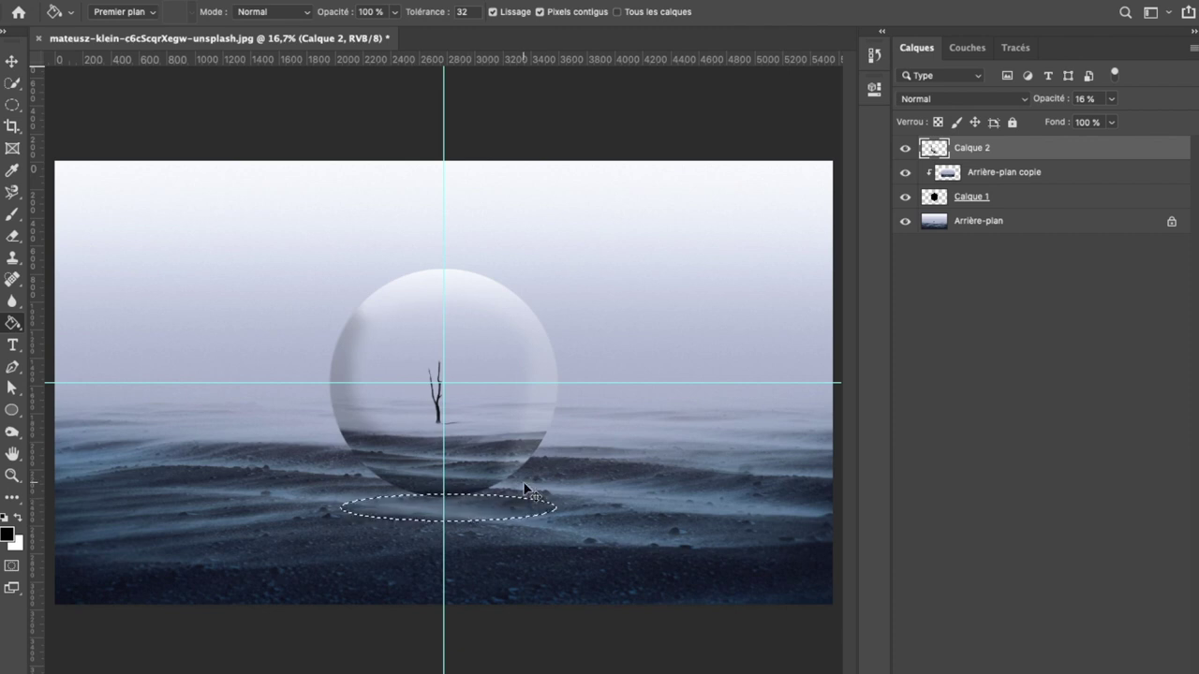
pyautogui.hotkey('ctrl', 'd')
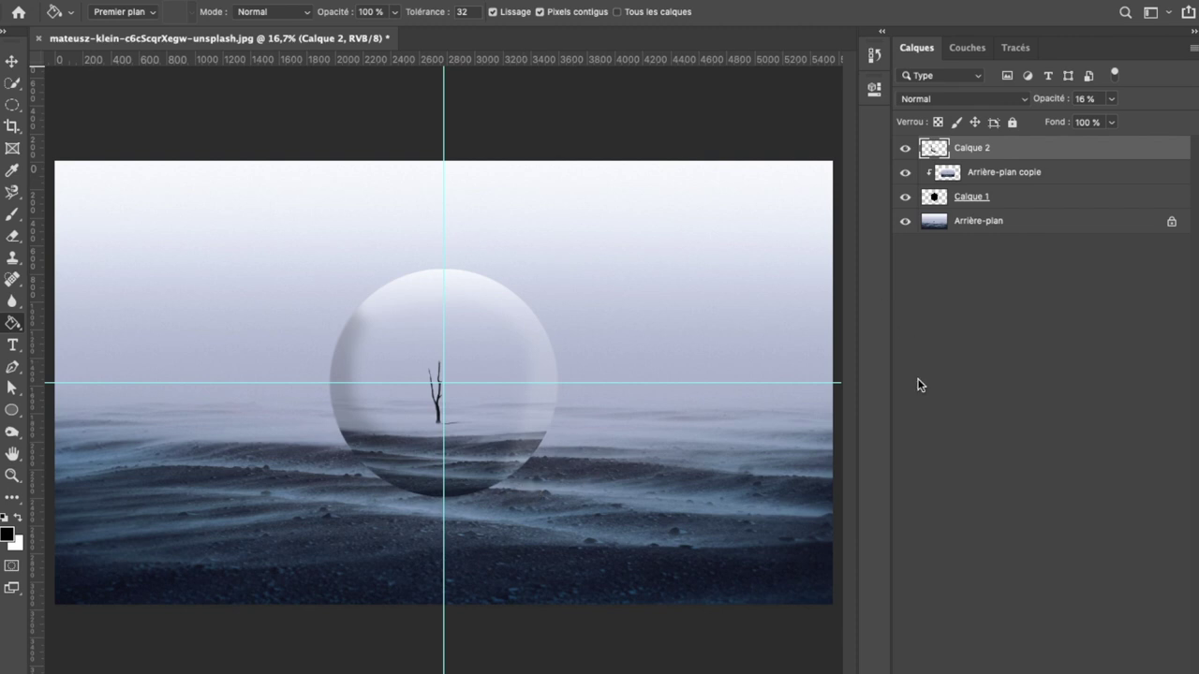
# On new layer Calque 3, fill a flat black ellipse under the sphere and blend it as Lumière tamisée.
pyautogui.hotkey('ctrl', 'shift', 'alt', 'n')
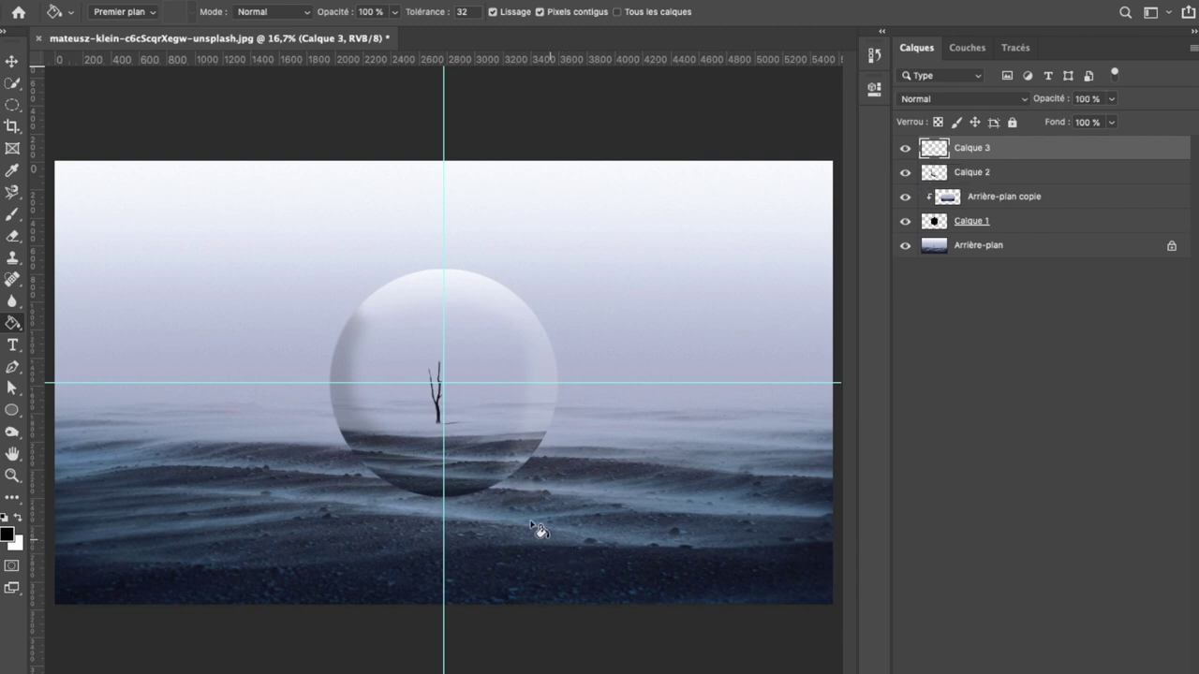
pyautogui.click(13, 104)
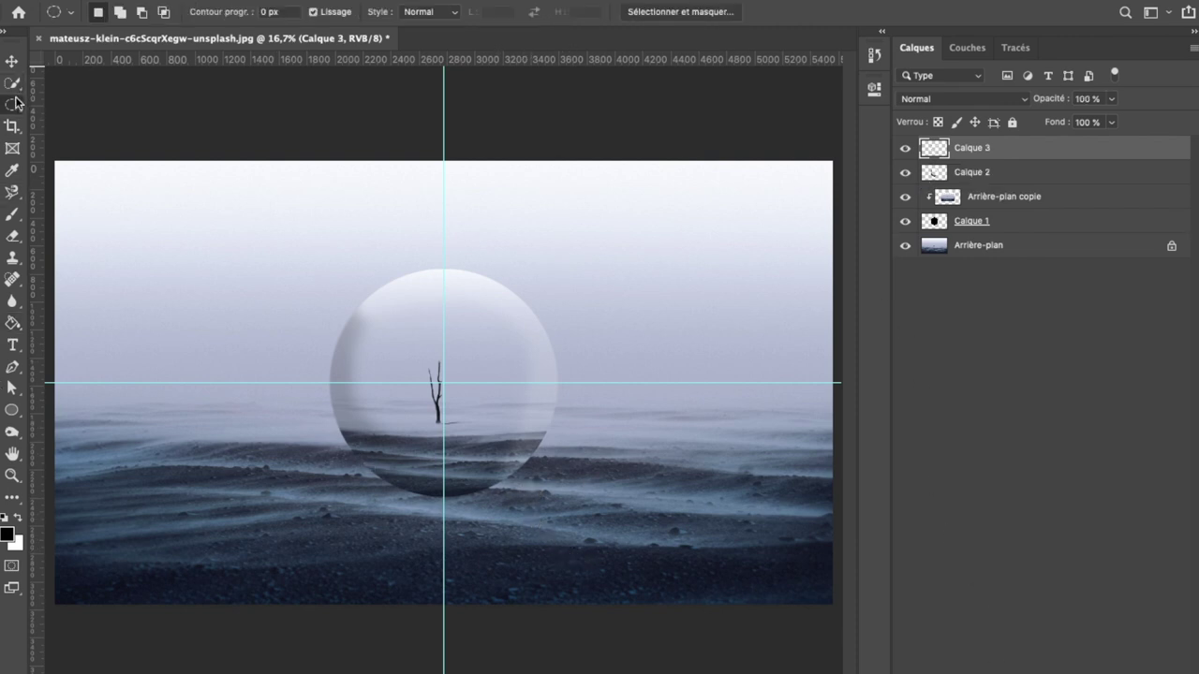
pyautogui.moveTo(552, 496); pyautogui.dragTo(331, 520)
pyautogui.click(13, 323)
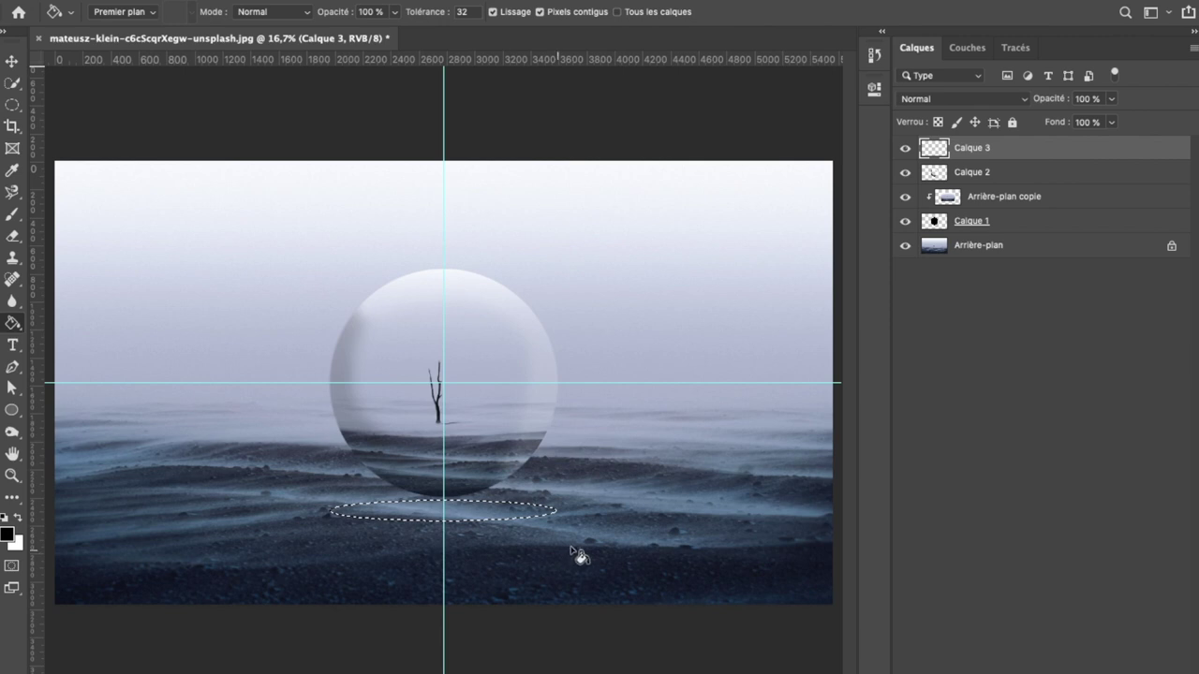
pyautogui.click(478, 517)
pyautogui.hotkey('ctrl', 'd')
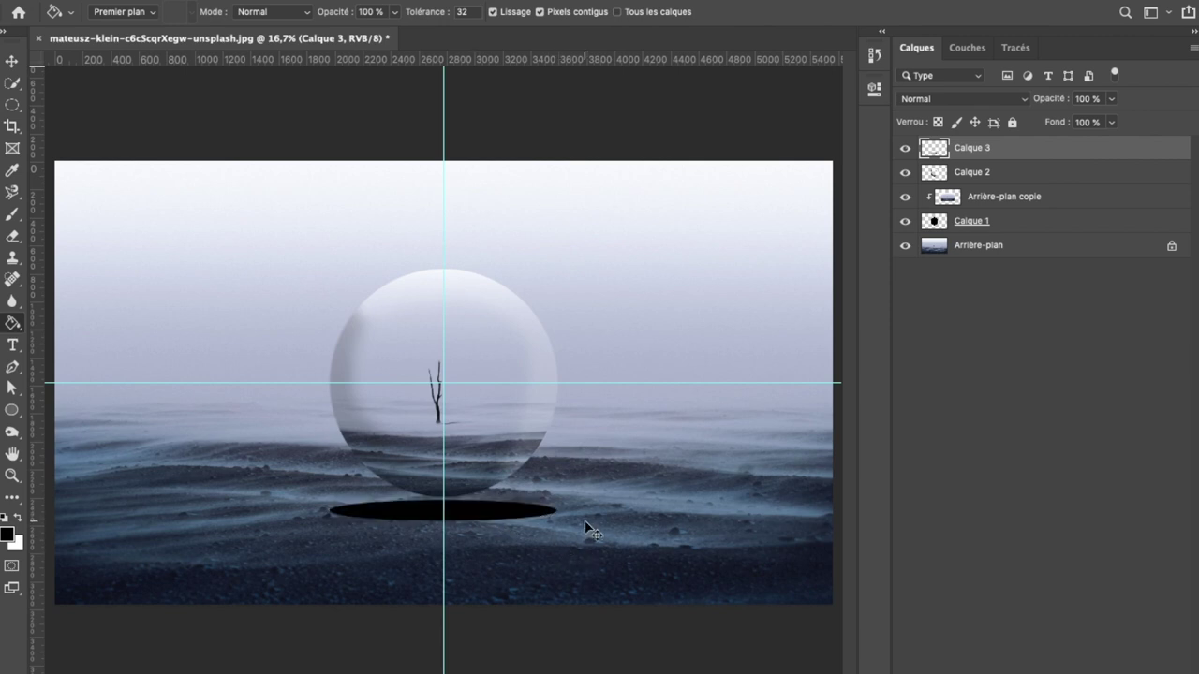
pyautogui.click(949, 97)
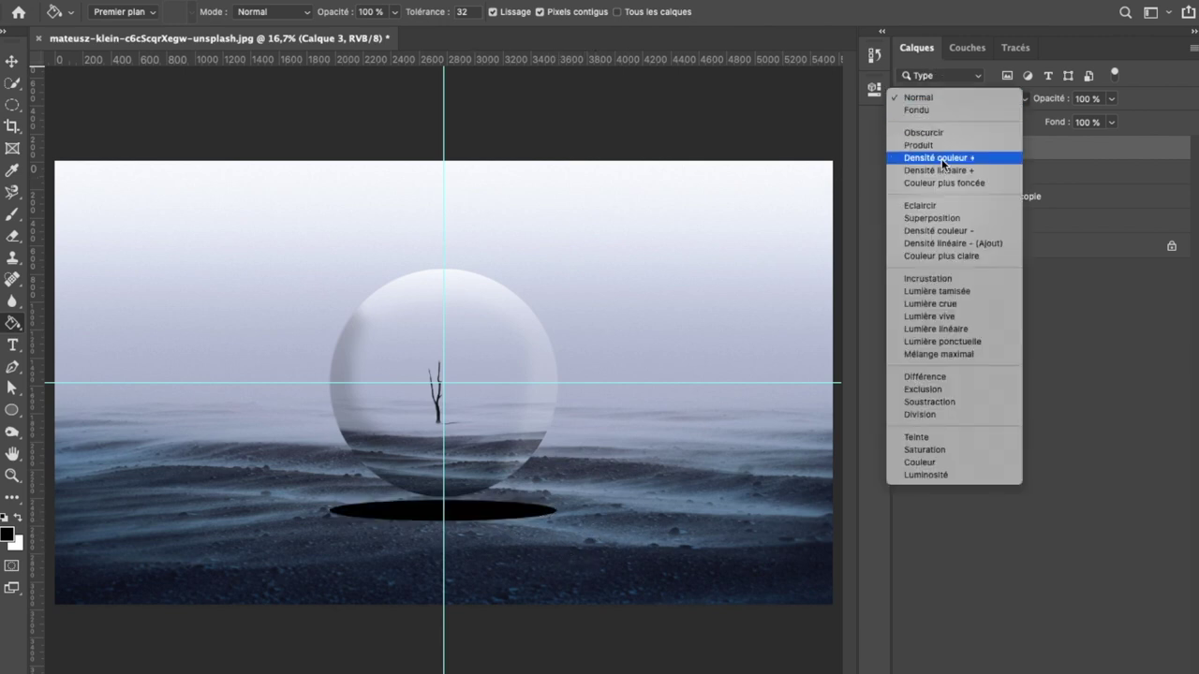
pyautogui.click(924, 291)
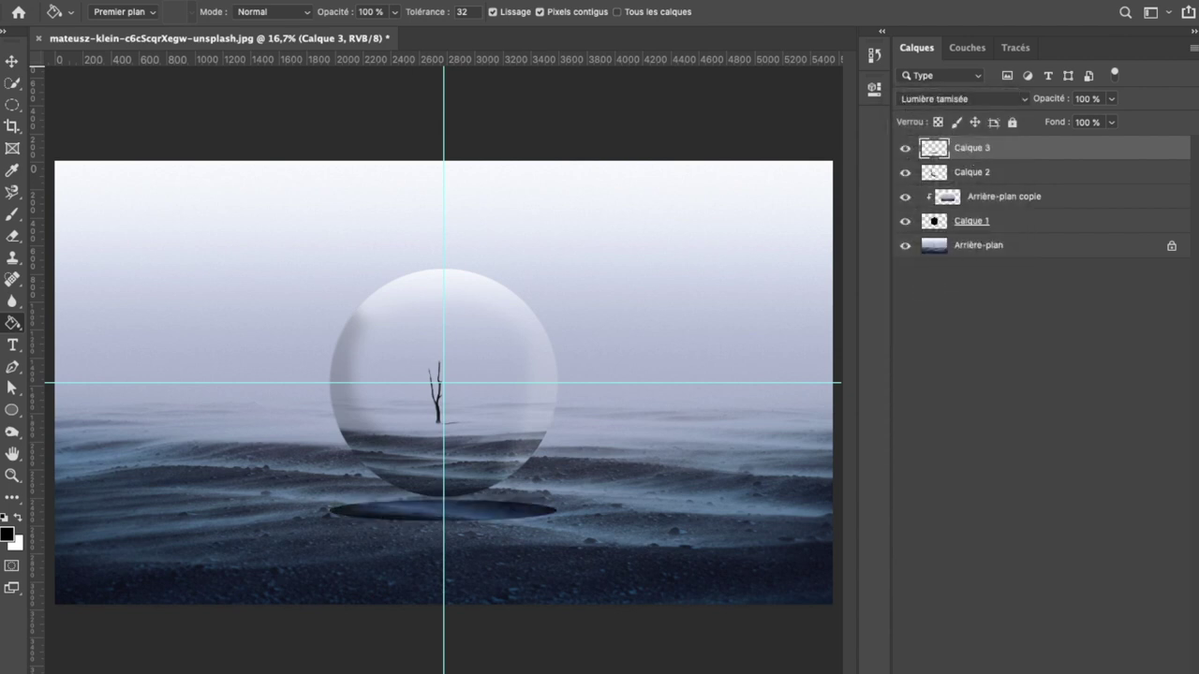
pyautogui.click(444, 2)
pyautogui.moveTo(458, 216)
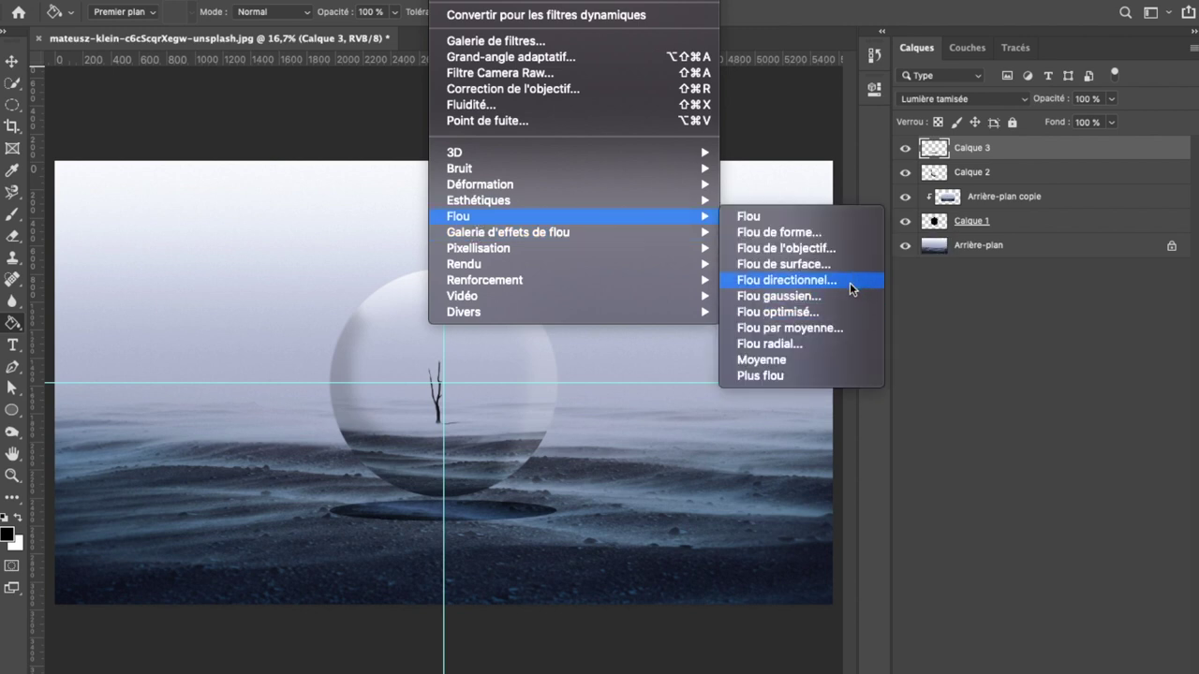
# Blur the ground shadow with a 26,1-pixel Gaussian blur.
pyautogui.click(849, 296)
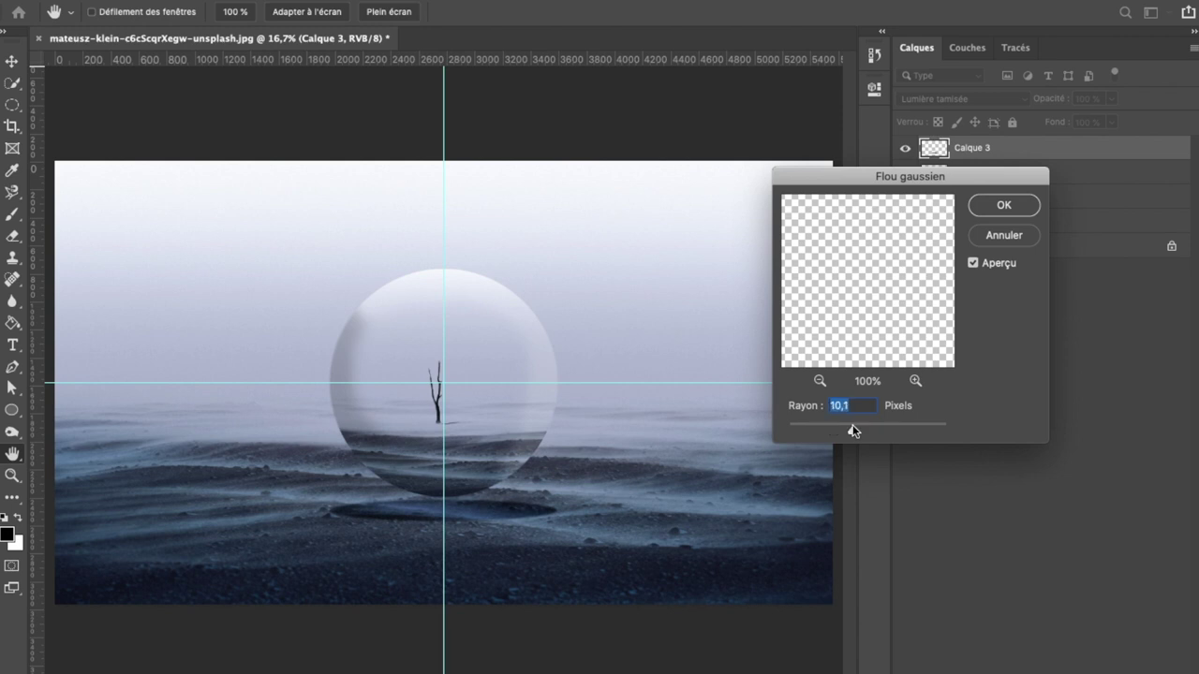
pyautogui.moveTo(872, 426); pyautogui.dragTo(862, 426)
pyautogui.moveTo(850, 422); pyautogui.dragTo(852, 426)
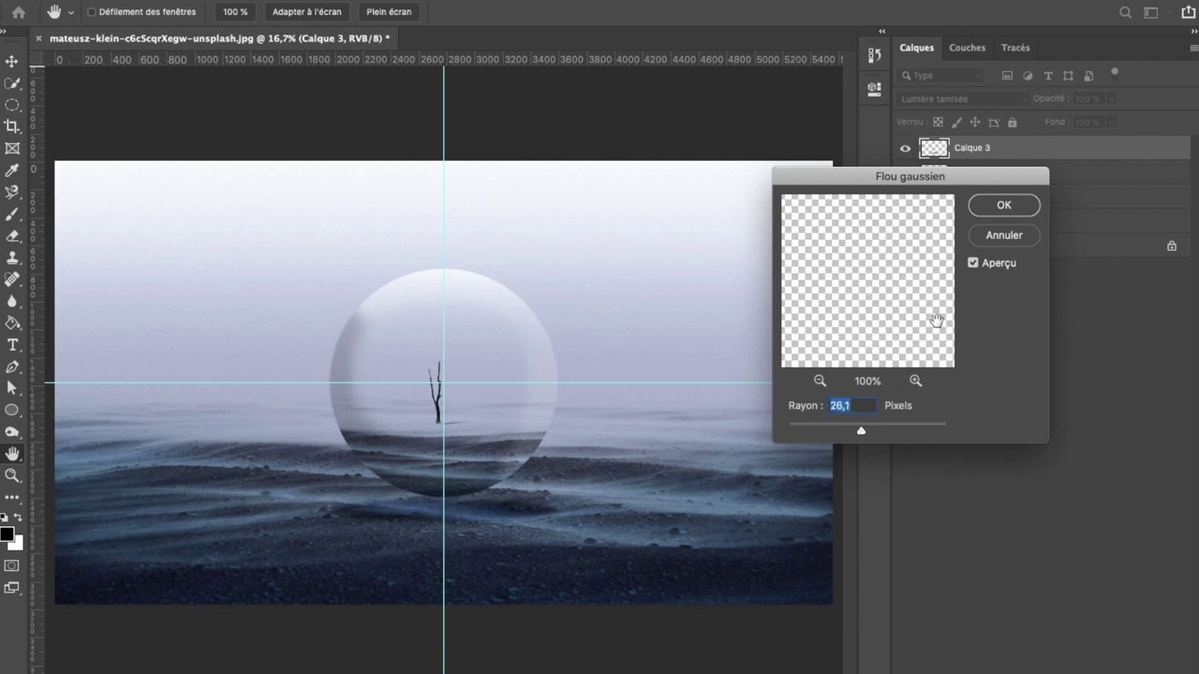
pyautogui.click(1005, 206)
pyautogui.click(1005, 206)
# Move the shadow slightly lower beneath the sphere.
pyautogui.click(11, 63)
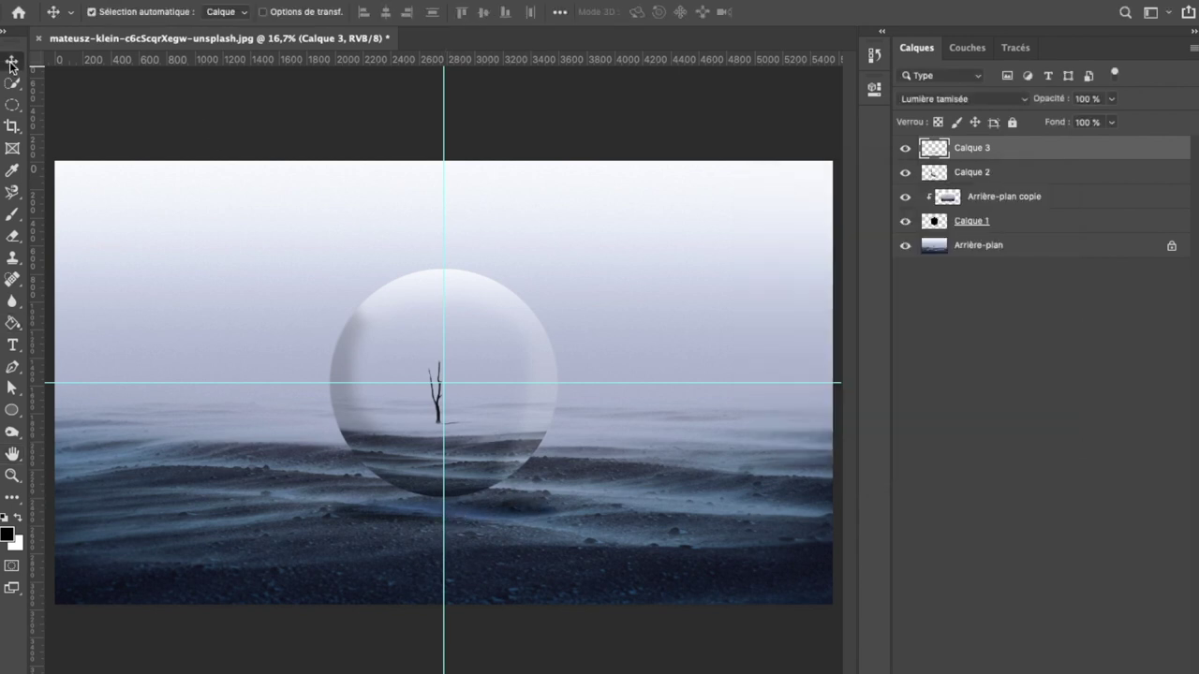
pyautogui.hotkey('ctrl', 't')
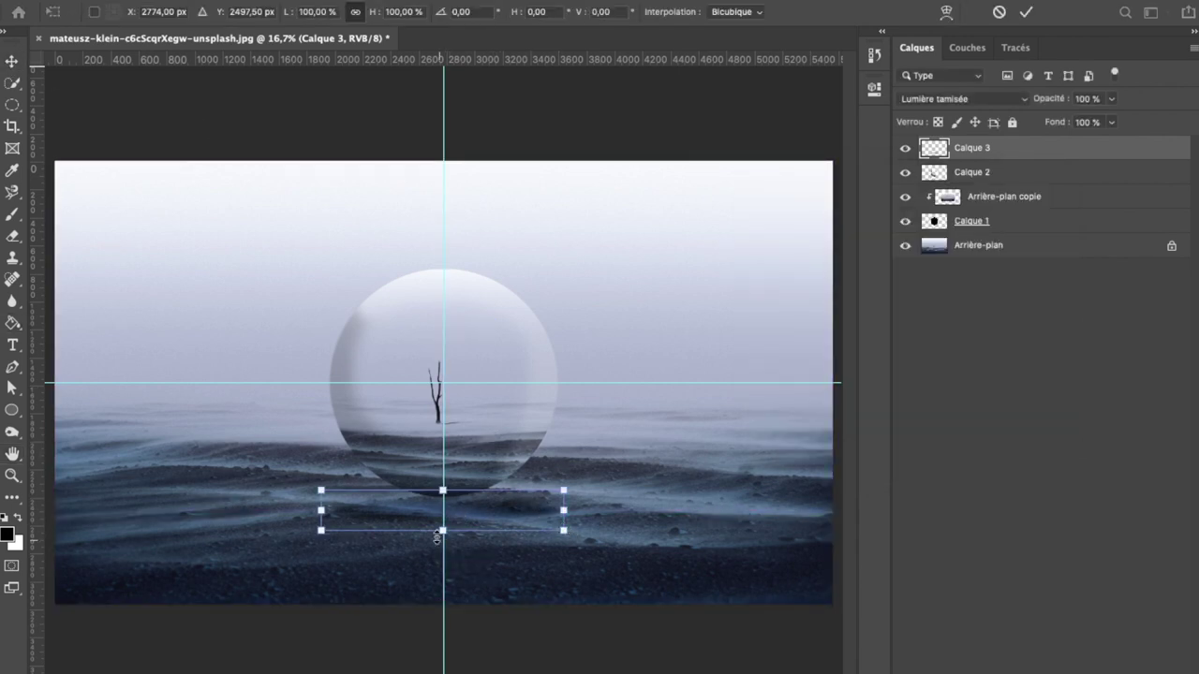
pyautogui.moveTo(462, 517); pyautogui.dragTo(465, 523)
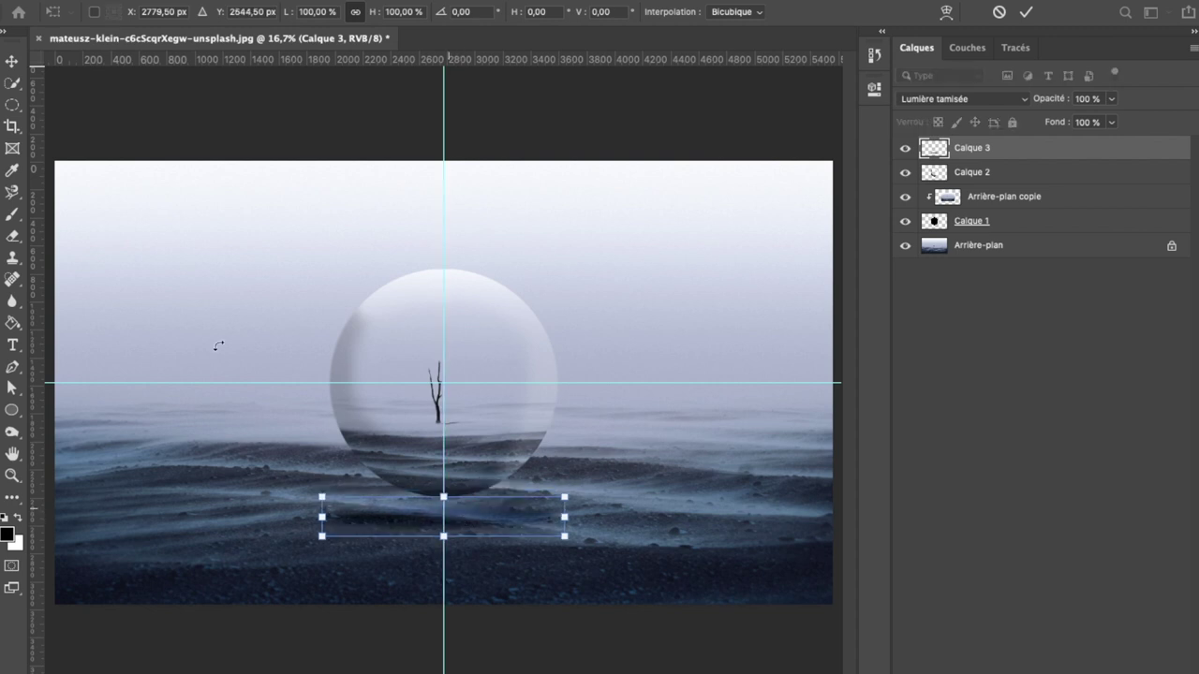
pyautogui.click(12, 60)
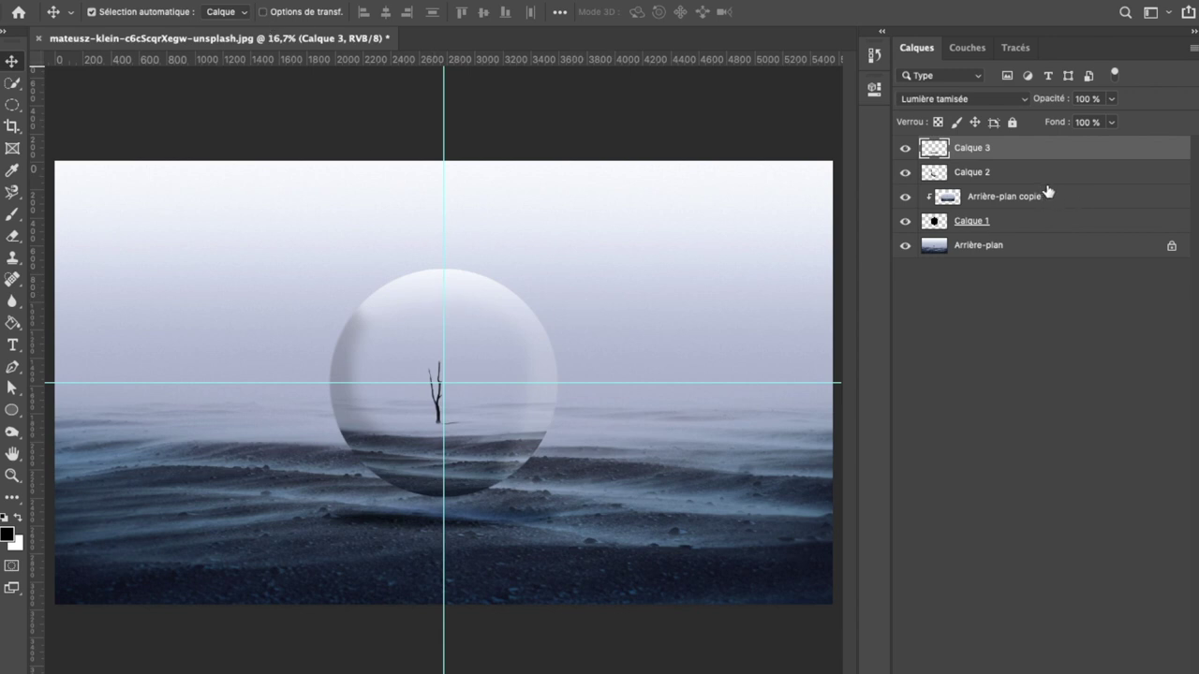
# Merge Calque 2, Arrière-plan copie and Calque 1 into one layer, leaving Calque 3 out.
pyautogui.keyDown('ctrl'); pyautogui.click(998, 174); pyautogui.keyUp('ctrl')
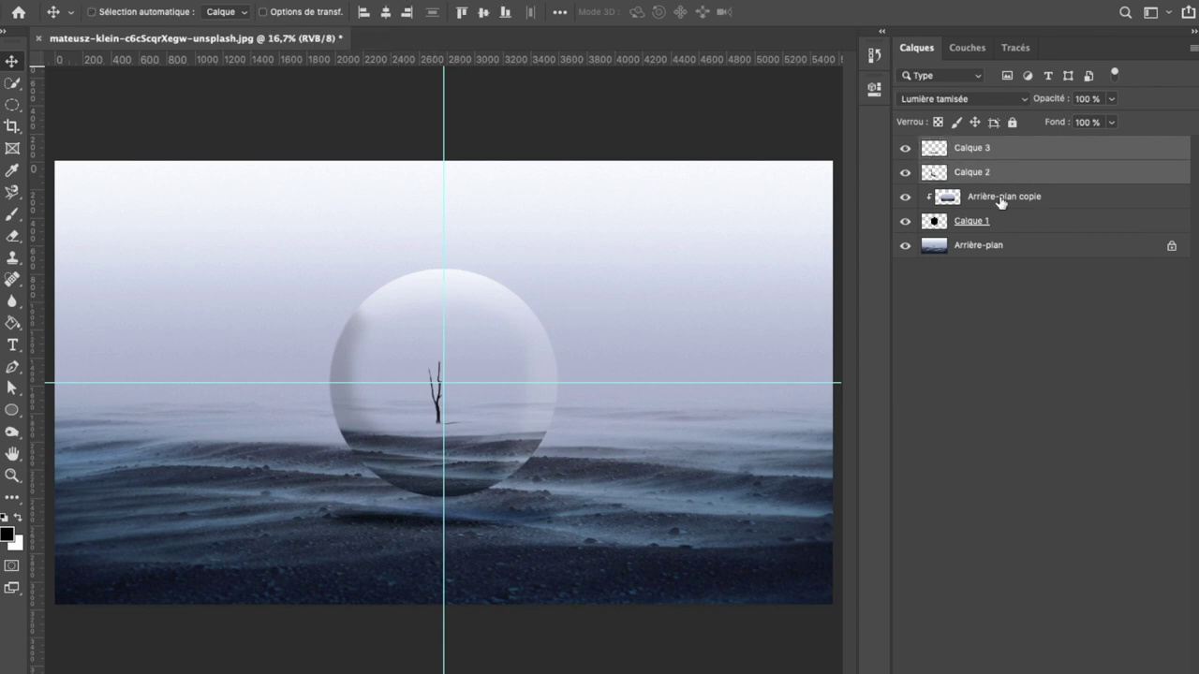
pyautogui.keyDown('ctrl'); pyautogui.click(1000, 200); pyautogui.keyUp('ctrl')
pyautogui.keyDown('ctrl'); pyautogui.click(996, 222); pyautogui.keyUp('ctrl')
pyautogui.keyDown('ctrl'); pyautogui.click(1006, 150); pyautogui.keyUp('ctrl')
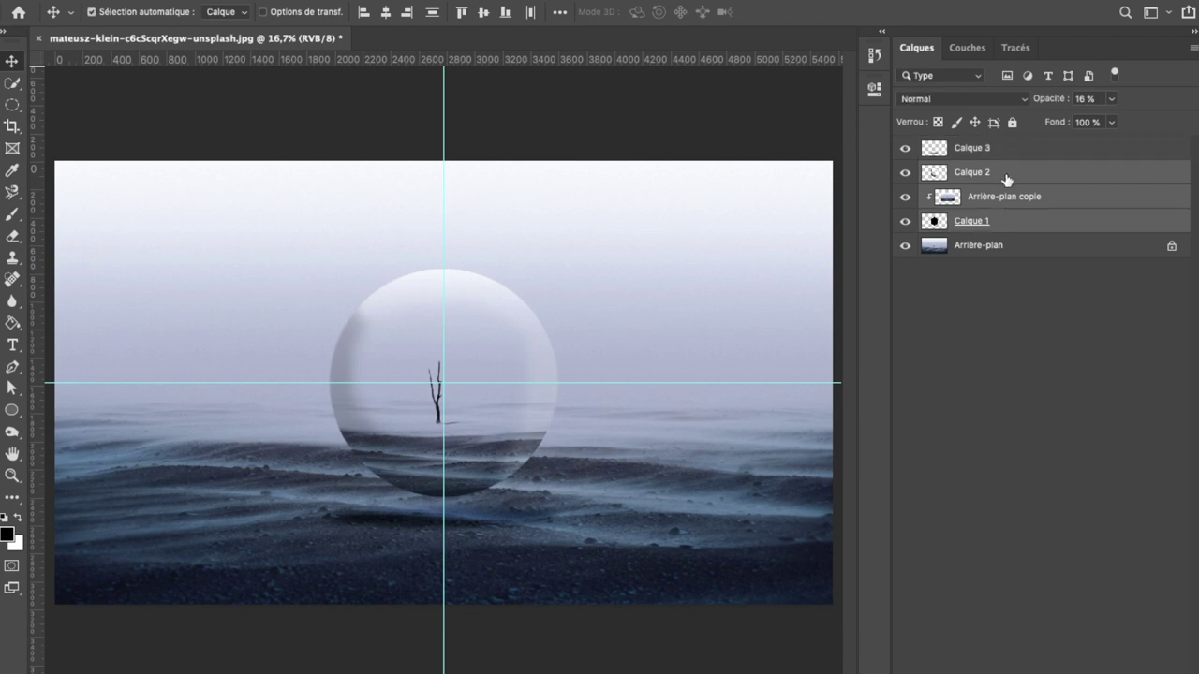
pyautogui.rightClick(1006, 179)
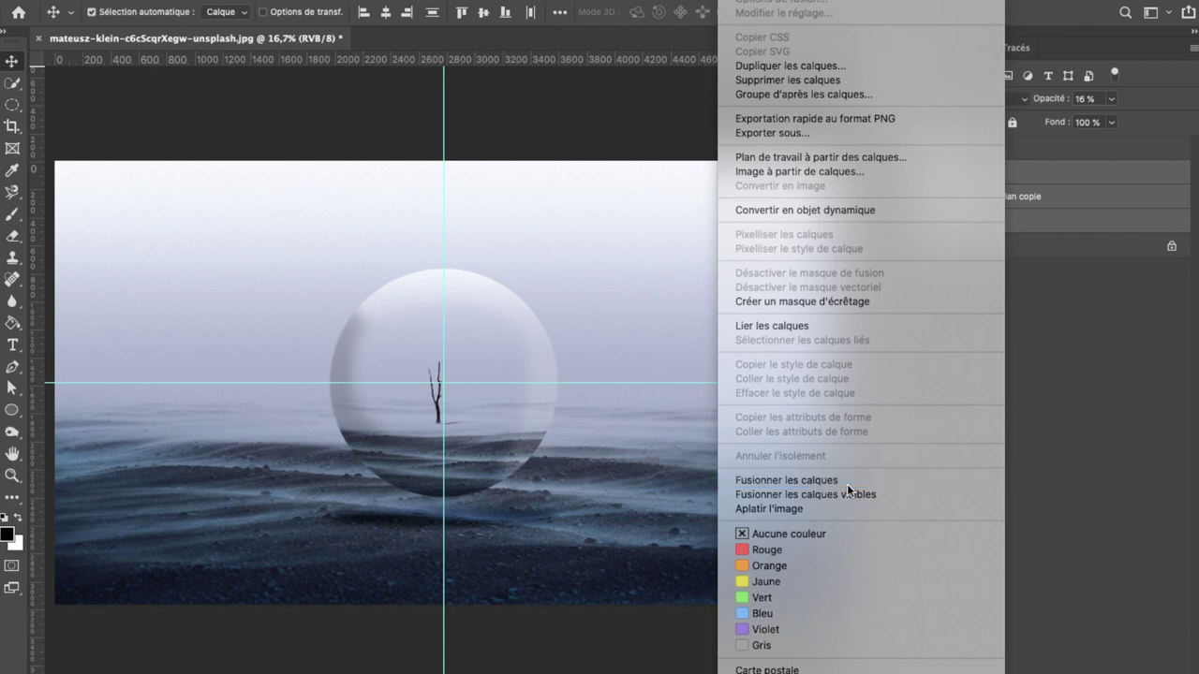
pyautogui.click(847, 481)
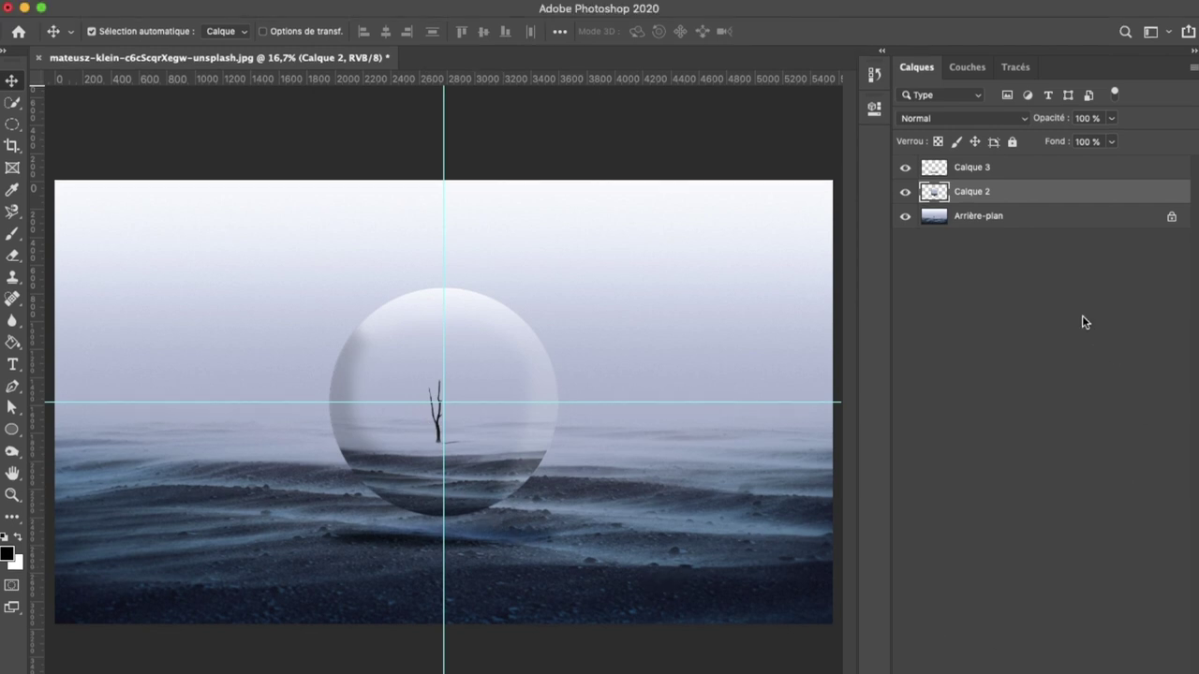
# Add Biseautage & estampage to Calque 2 with a black highlight colour and raised highlight opacity.
pyautogui.rightClick(1008, 191)
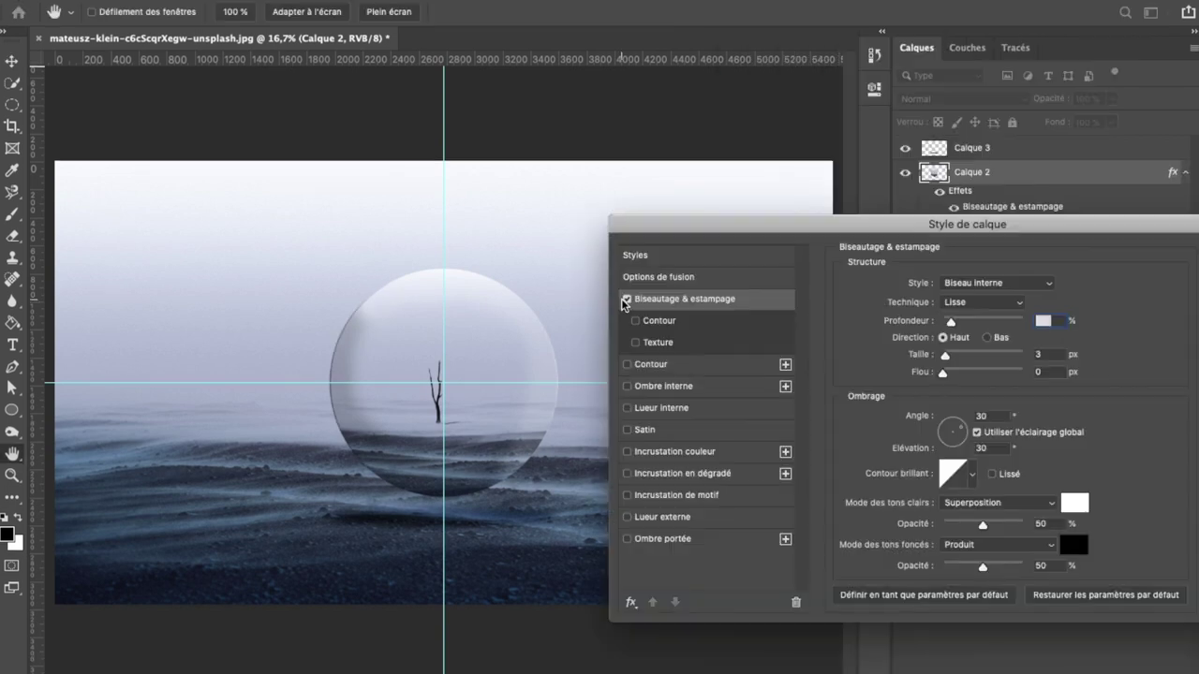
pyautogui.click(959, 325)
pyautogui.moveTo(959, 325); pyautogui.dragTo(996, 325)
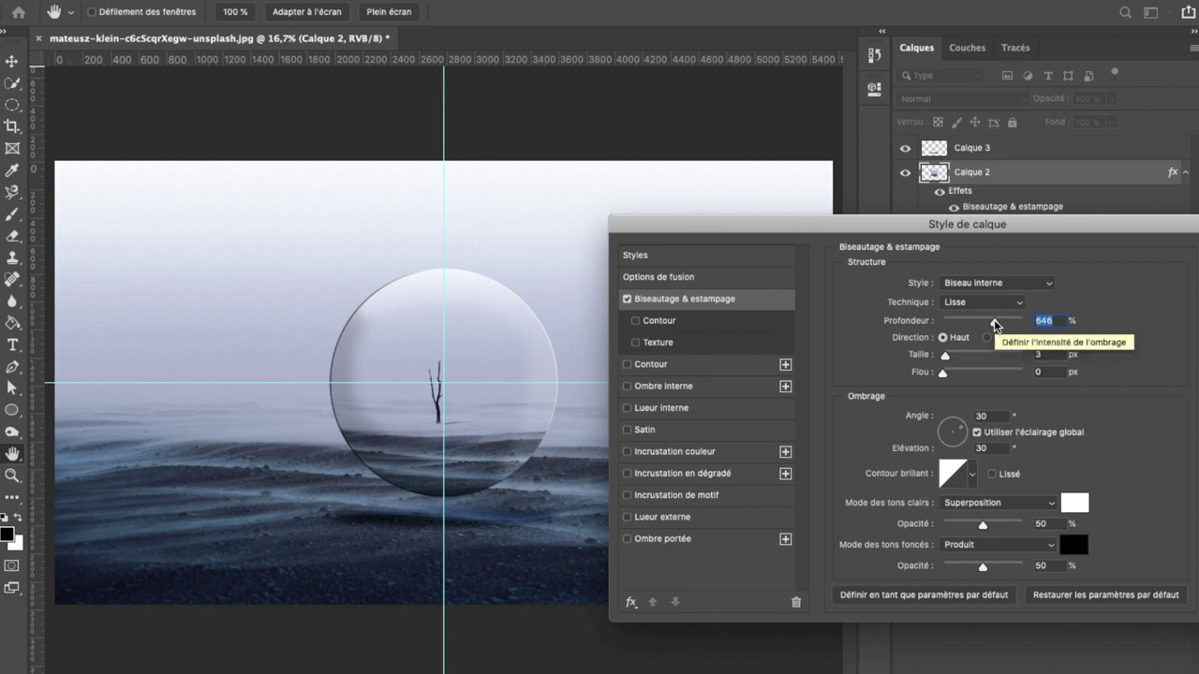
pyautogui.moveTo(995, 325); pyautogui.dragTo(979, 325)
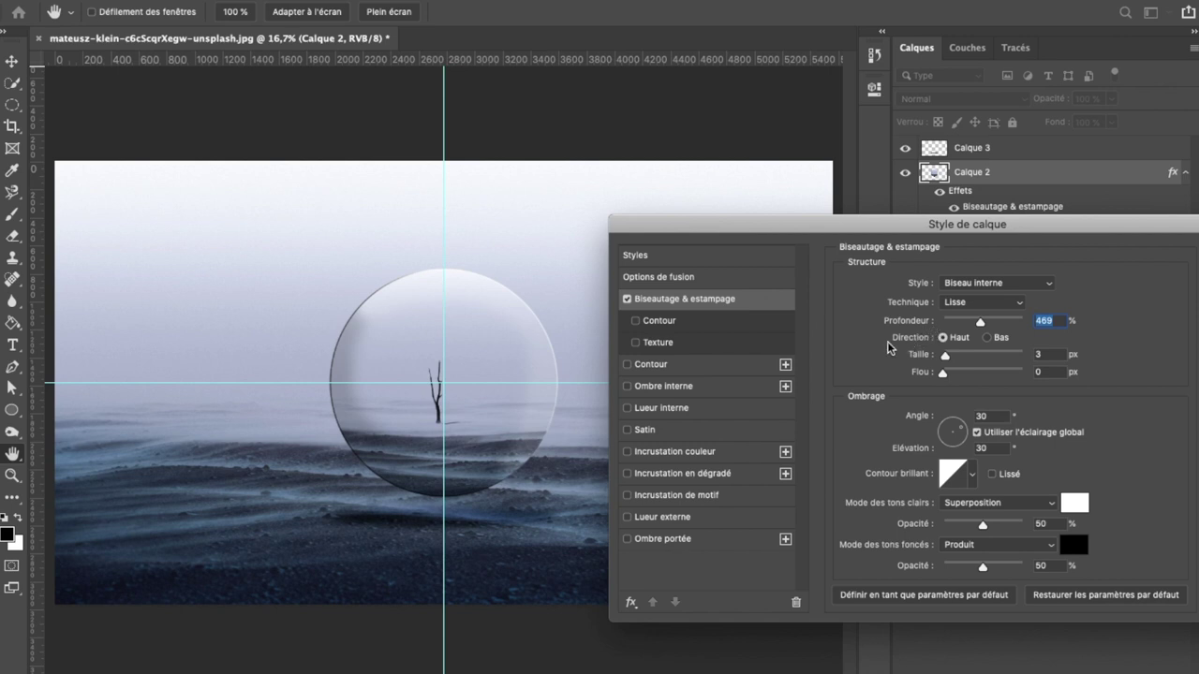
pyautogui.click(1073, 505)
pyautogui.moveTo(776, 313); pyautogui.dragTo(674, 385)
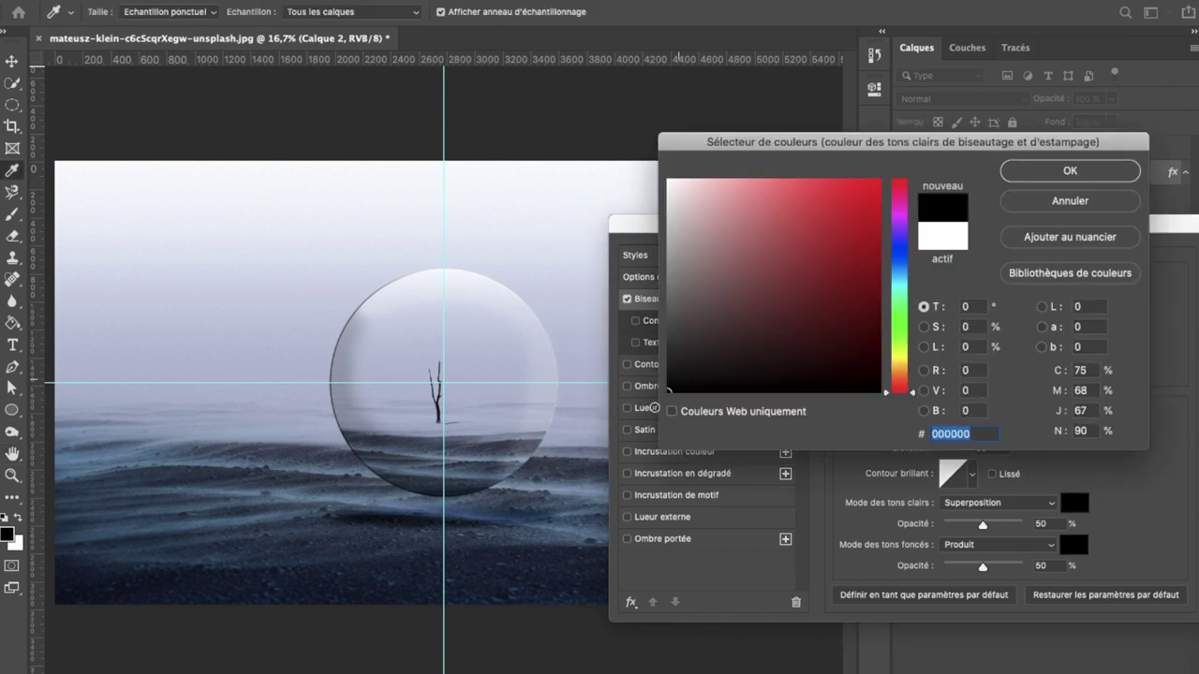
pyautogui.click(1094, 178)
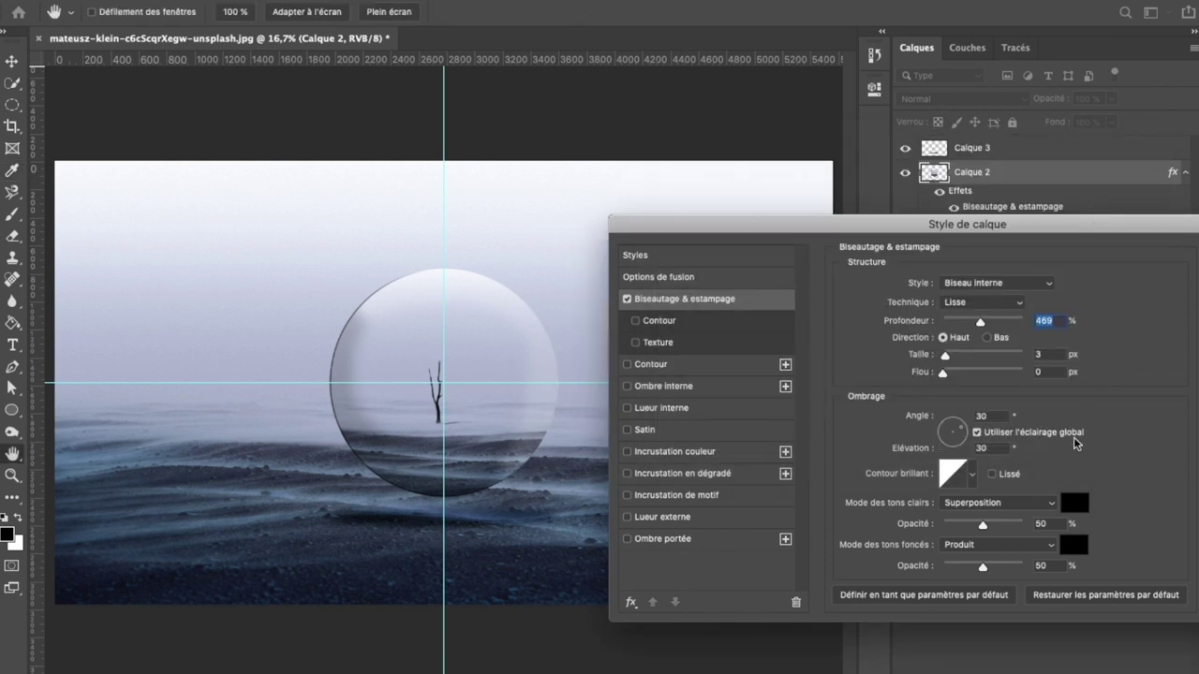
pyautogui.moveTo(983, 525); pyautogui.dragTo(1020, 524)
# Enable Contour, set bevel depth 865% and size 6 px, and apply the style.
pyautogui.click(636, 320)
pyautogui.moveTo(977, 323); pyautogui.dragTo(1012, 323)
pyautogui.moveTo(944, 356)
pyautogui.mouseDown()
pyautogui.moveTo(994, 353)
pyautogui.moveTo(954, 356)
pyautogui.moveTo(1030, 369)
pyautogui.mouseUp()
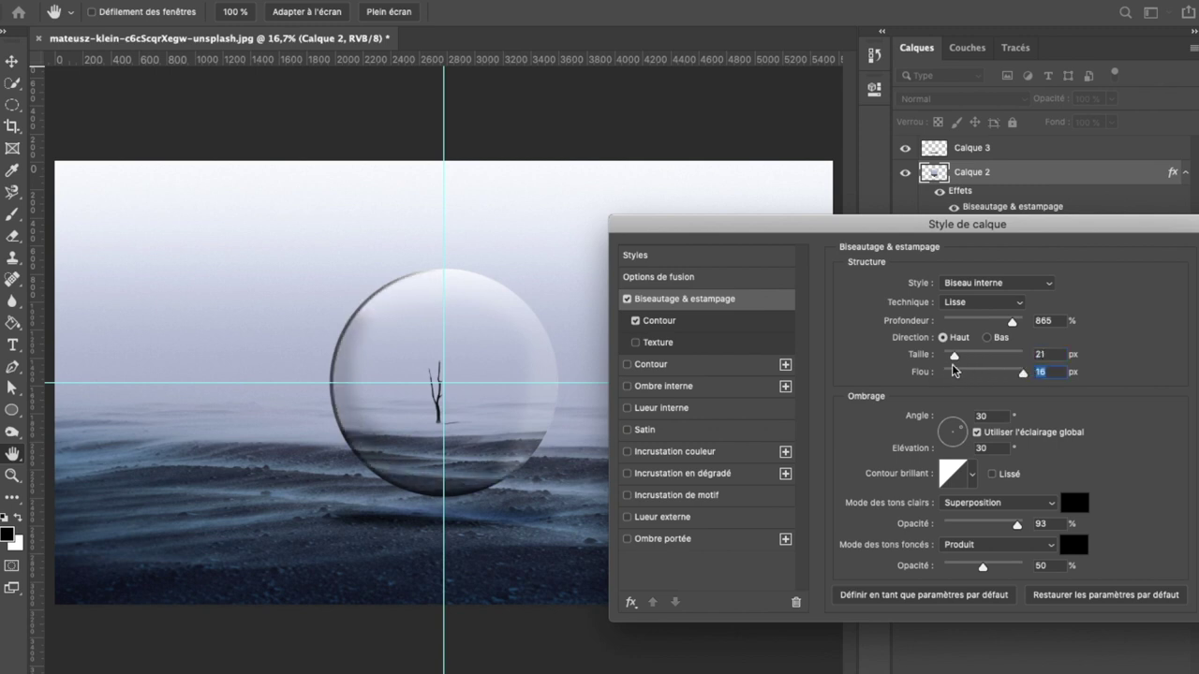
pyautogui.moveTo(954, 356); pyautogui.dragTo(948, 356)
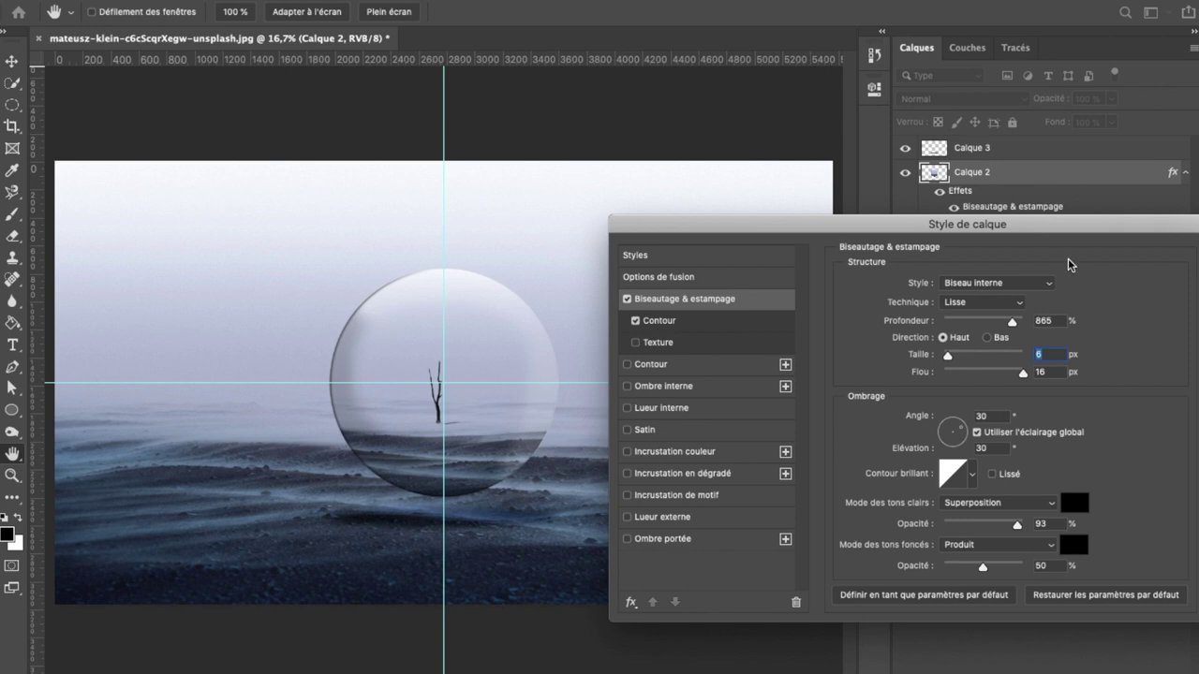
pyautogui.moveTo(1104, 228); pyautogui.dragTo(939, 225)
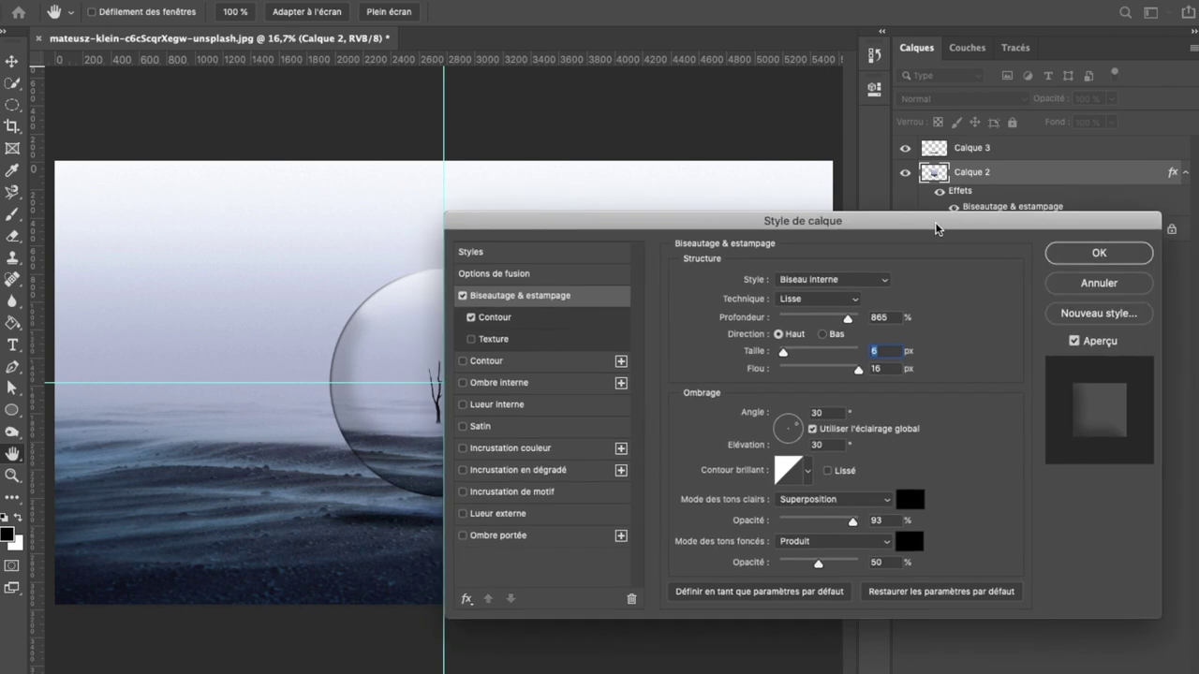
pyautogui.click(1098, 253)
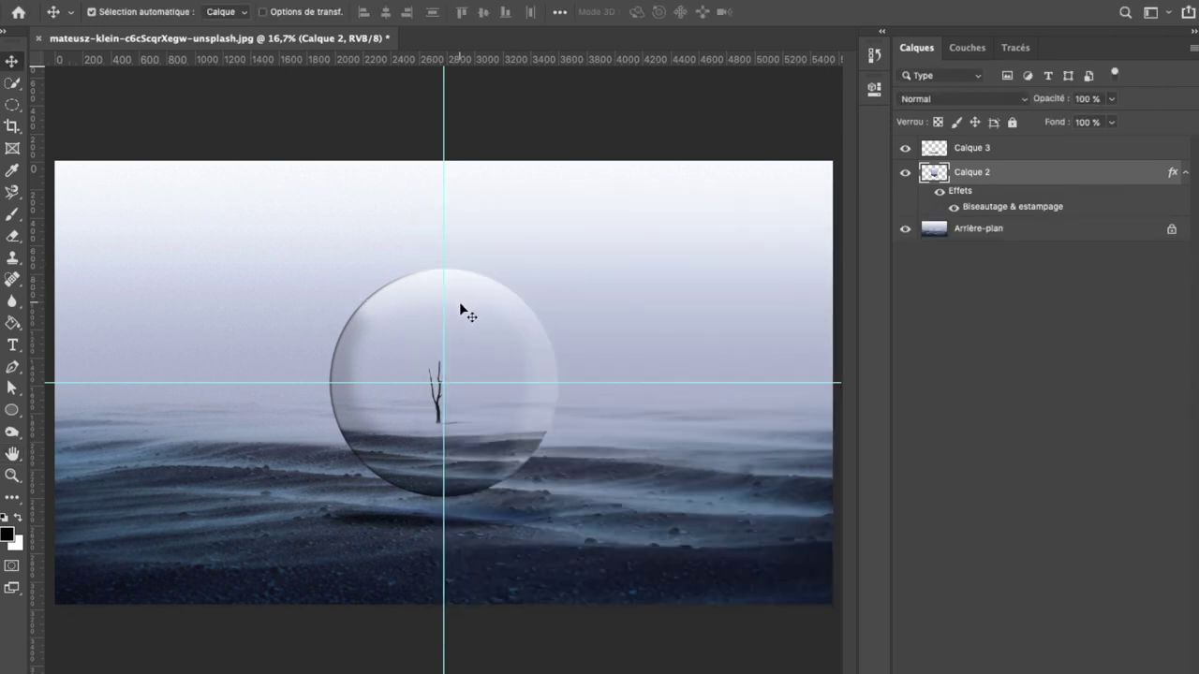
# Apply Flou gaussien with a radius of about 4,8 px to the Arrière-plan layer.
pyautogui.click(974, 229)
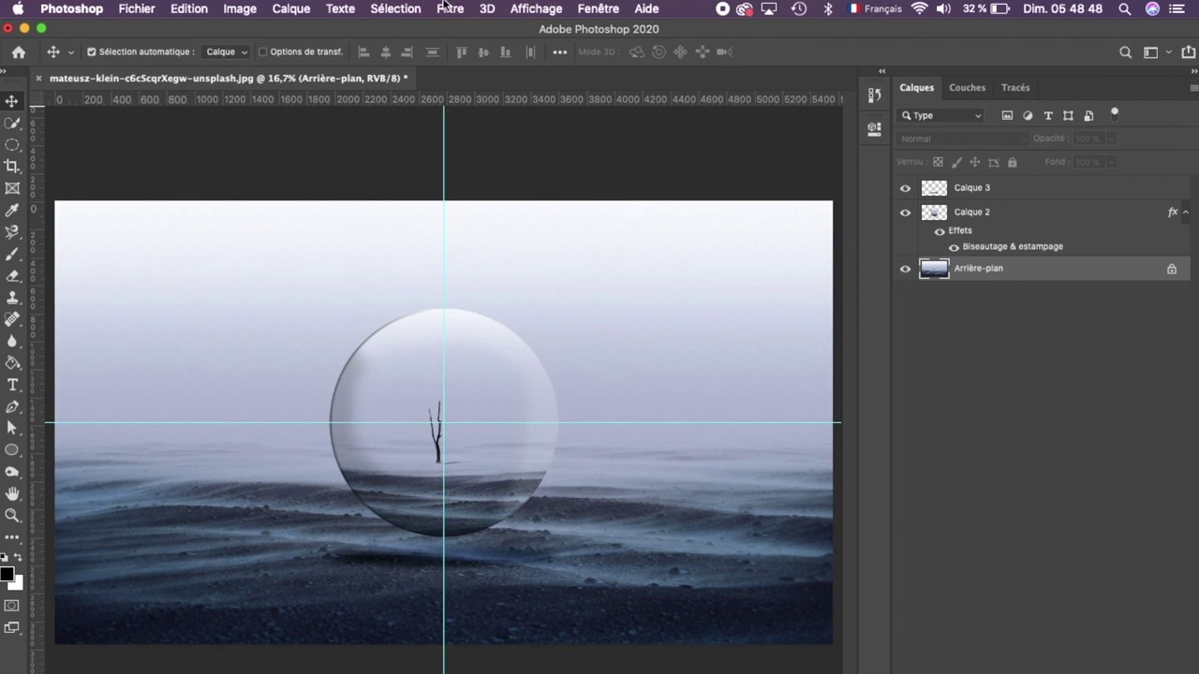
pyautogui.click(450, 9)
pyautogui.moveTo(458, 256)
pyautogui.click(800, 336)
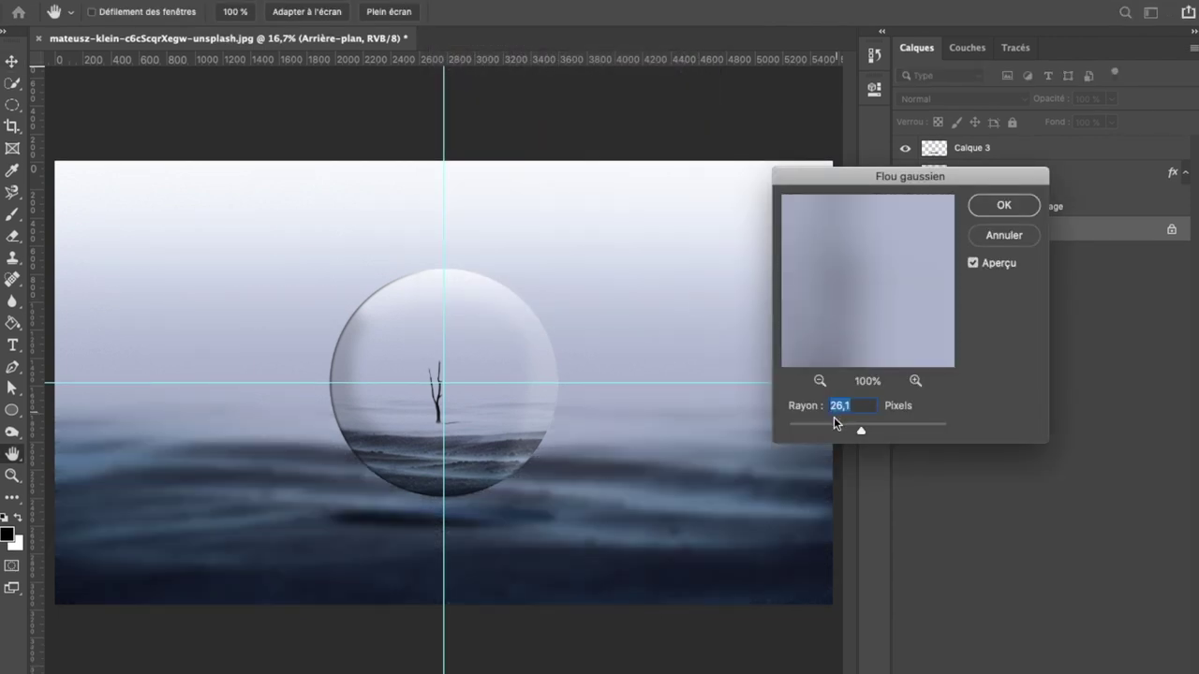
pyautogui.moveTo(828, 426)
pyautogui.mouseDown()
pyautogui.moveTo(810, 421)
pyautogui.moveTo(831, 427)
pyautogui.mouseUp()
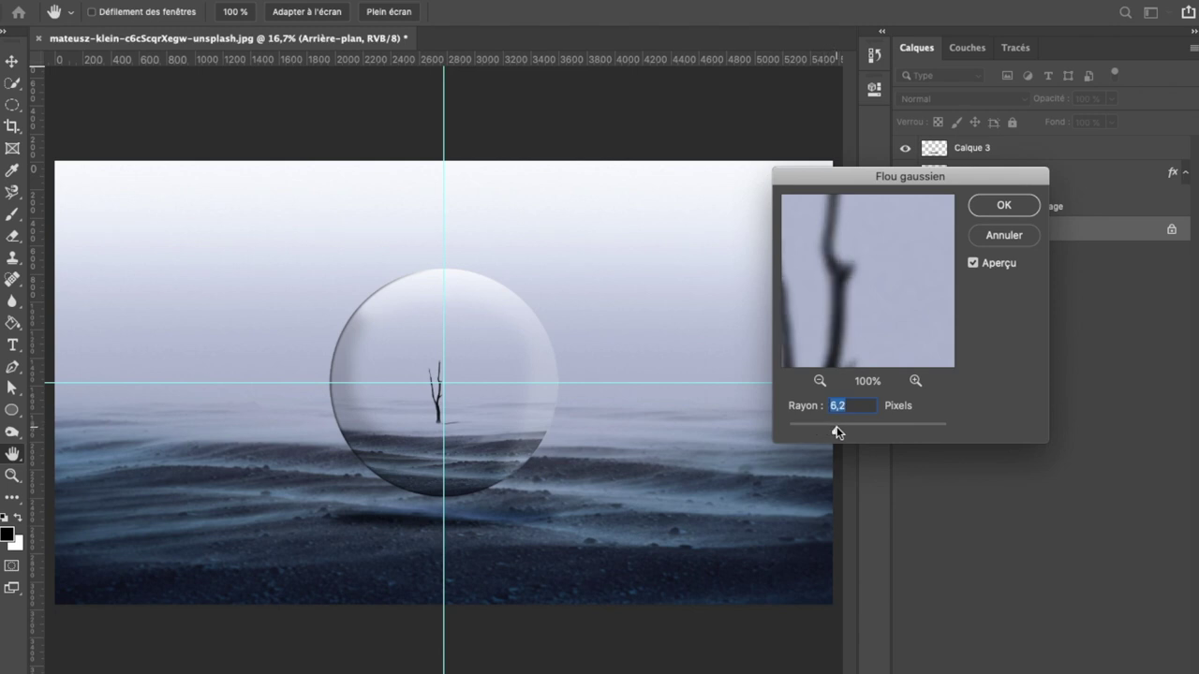
pyautogui.moveTo(840, 427); pyautogui.dragTo(829, 428)
pyautogui.click(998, 216)
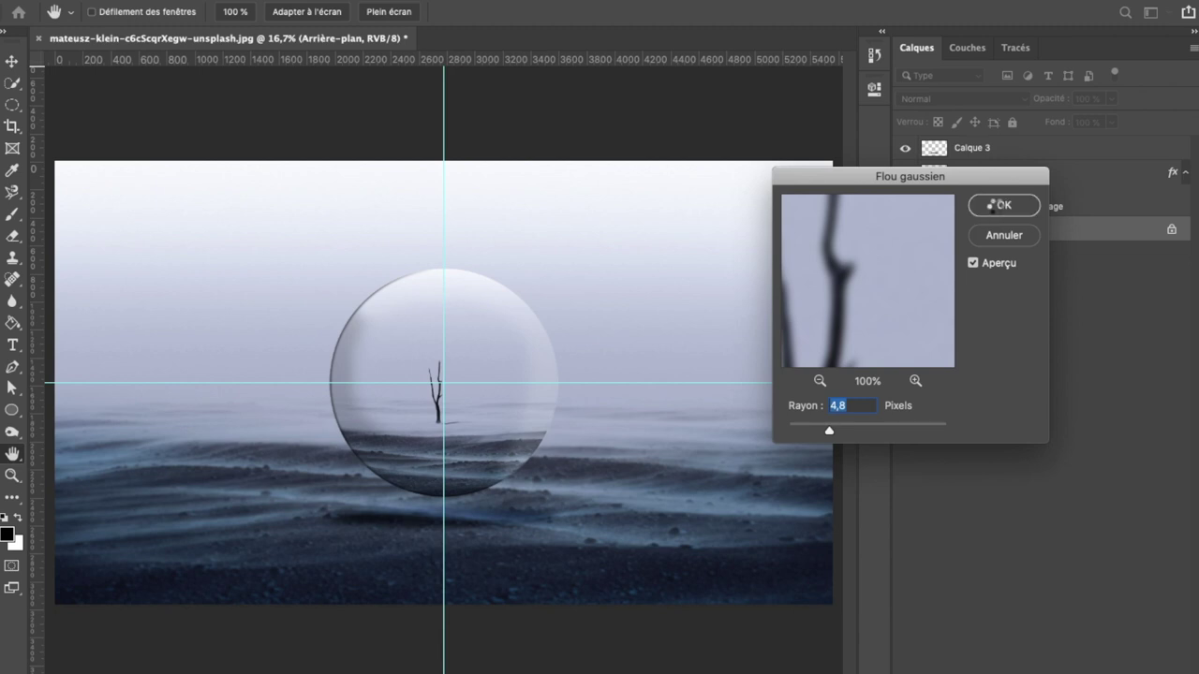